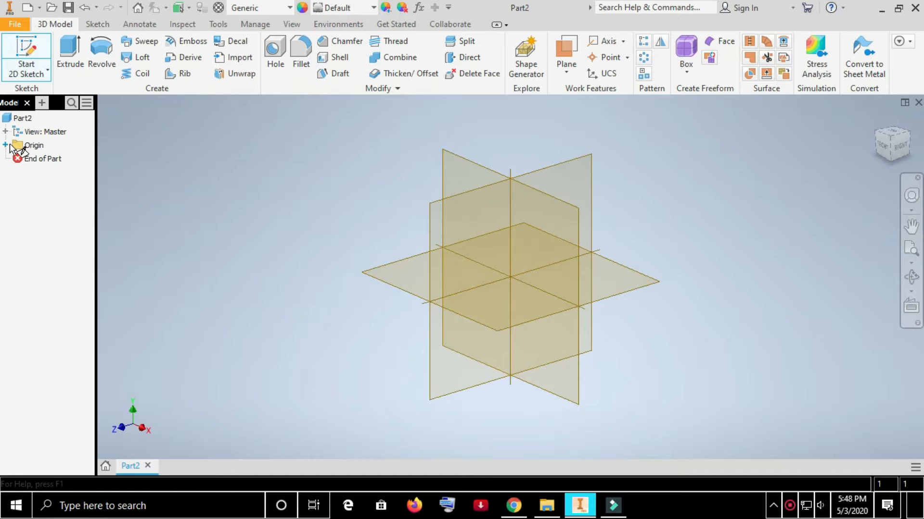
On the XZ plane, sketch a six-sided polygon centred on the origin, about 19.3 mm across flats, with one vertex on the X axis
left_click(5, 145)
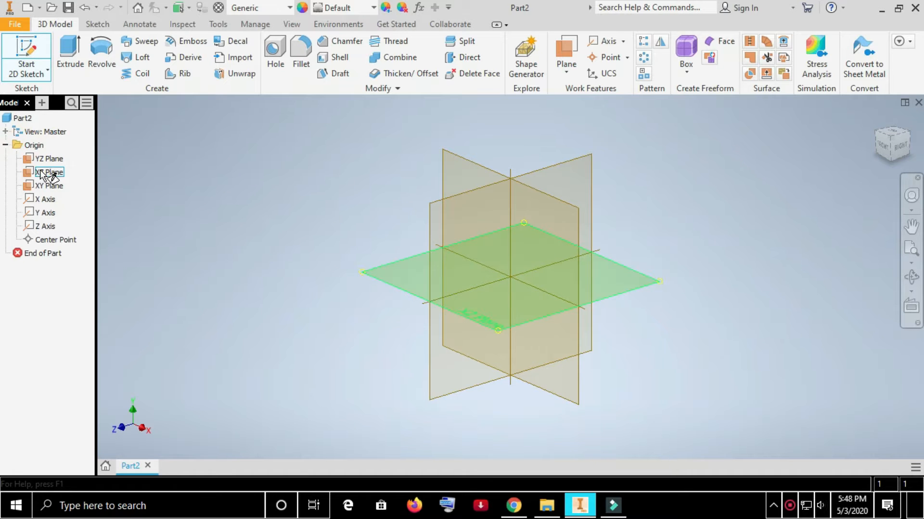
left_click(41, 172)
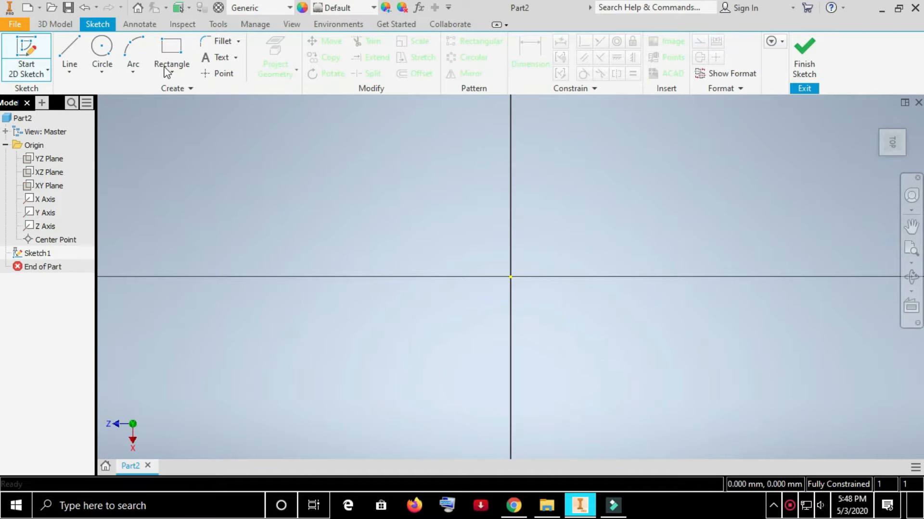
left_click(174, 72)
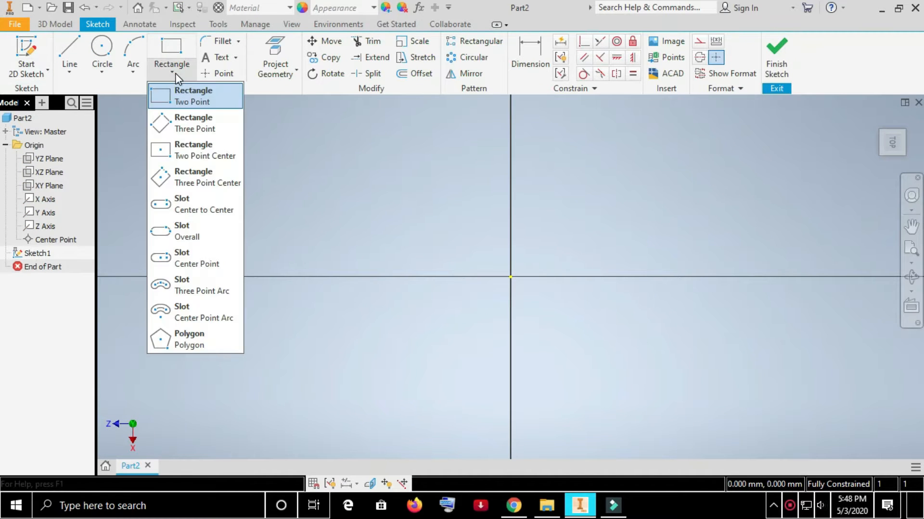
left_click(189, 341)
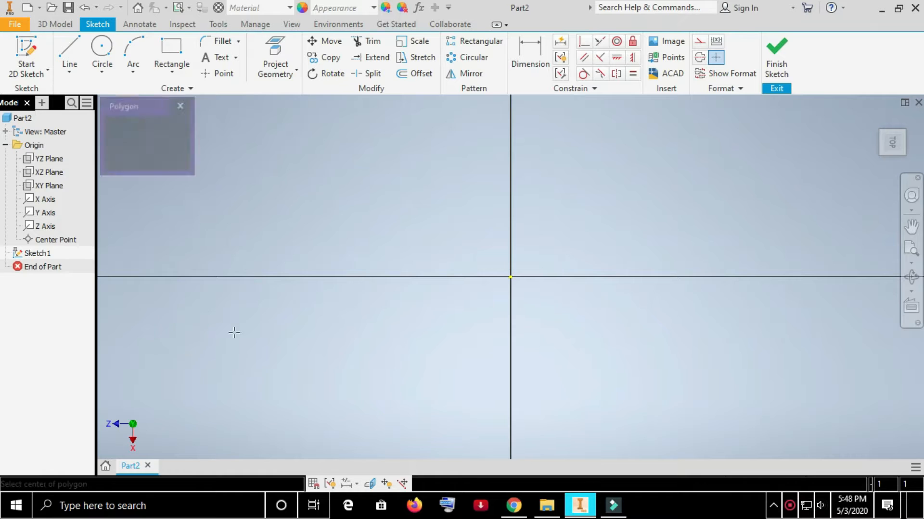
left_click(510, 276)
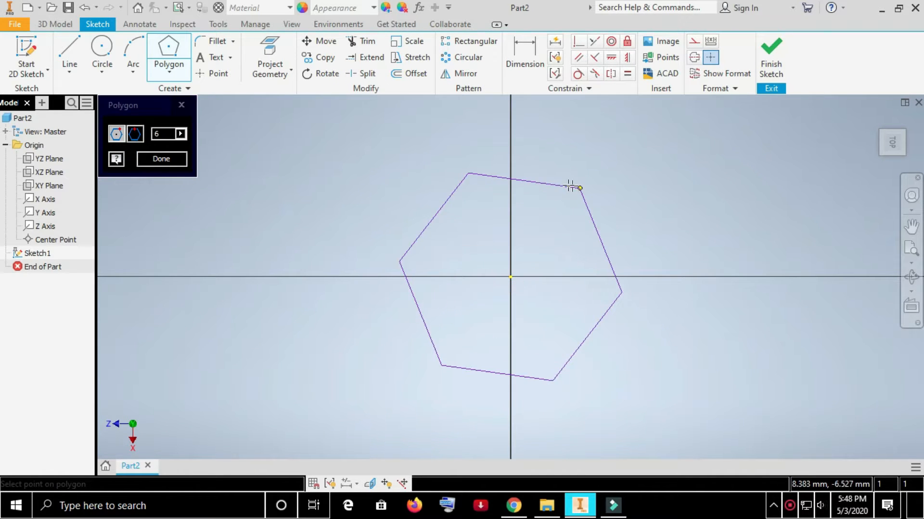
left_click(510, 159)
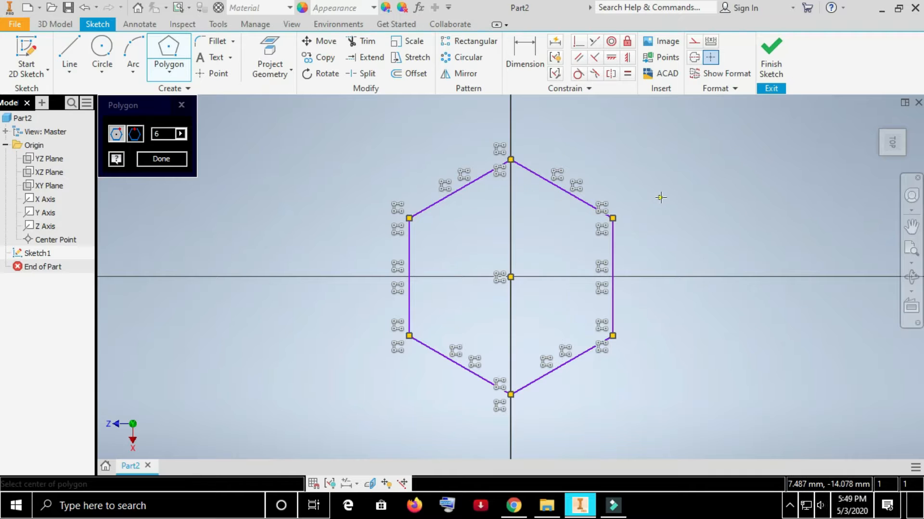
right_click(710, 201)
left_click(703, 198)
Dimension the distance between the hexagon's two opposite parallel sides as 19 mm
left_click(522, 57)
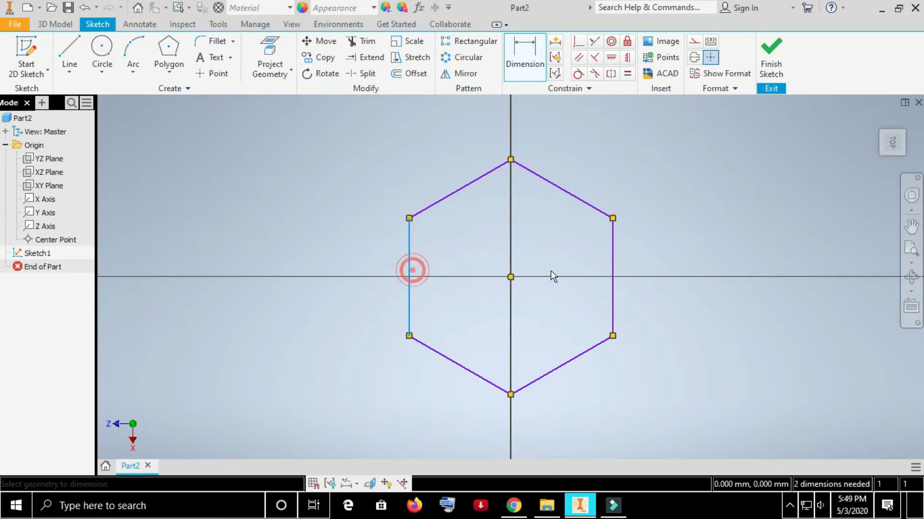
left_click(612, 269)
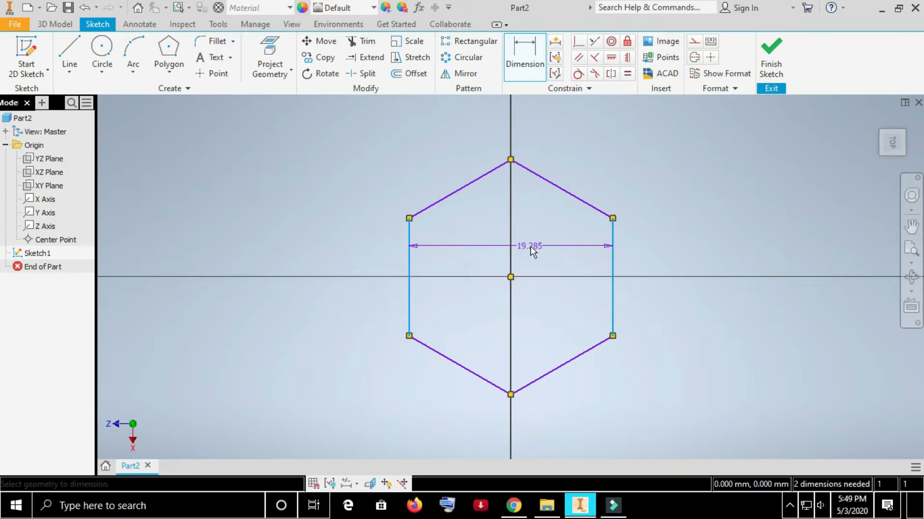
left_click(527, 246)
type("19")
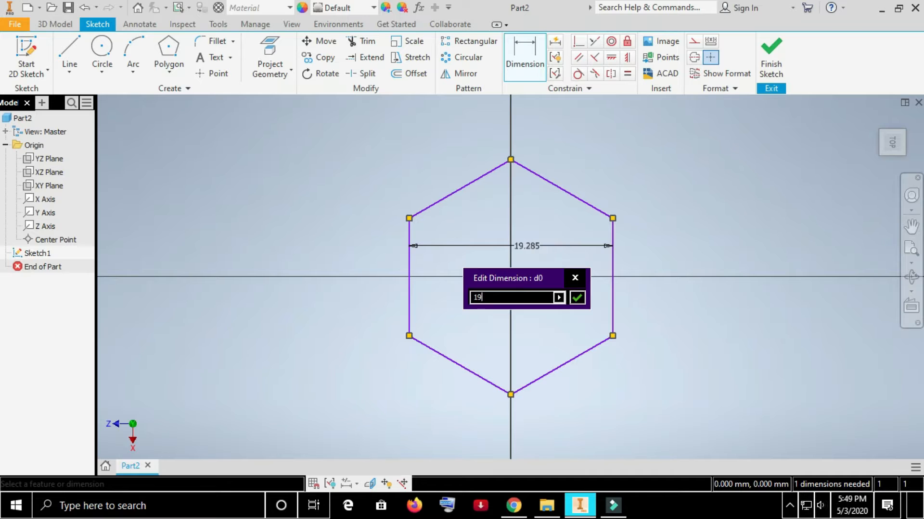
left_click(433, 268)
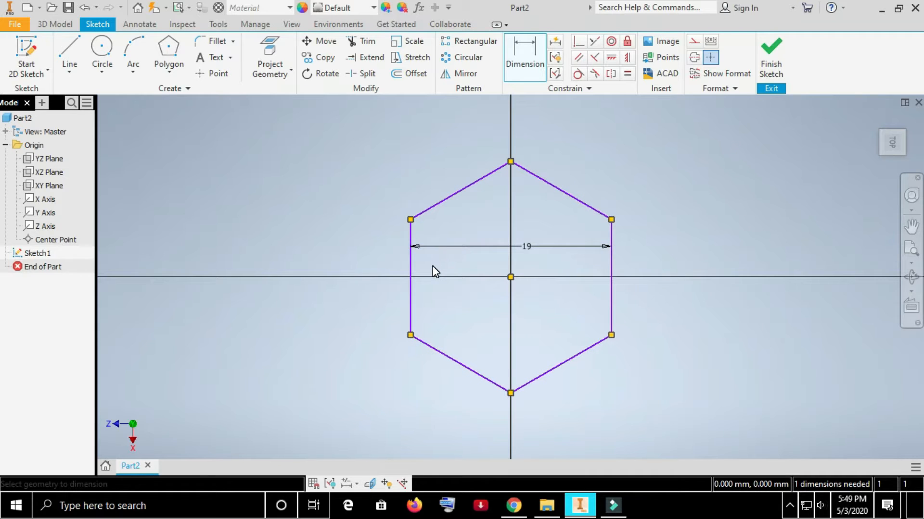
Apply a horizontal constraint to the hexagon's edge on the negative Z side
left_click(611, 58)
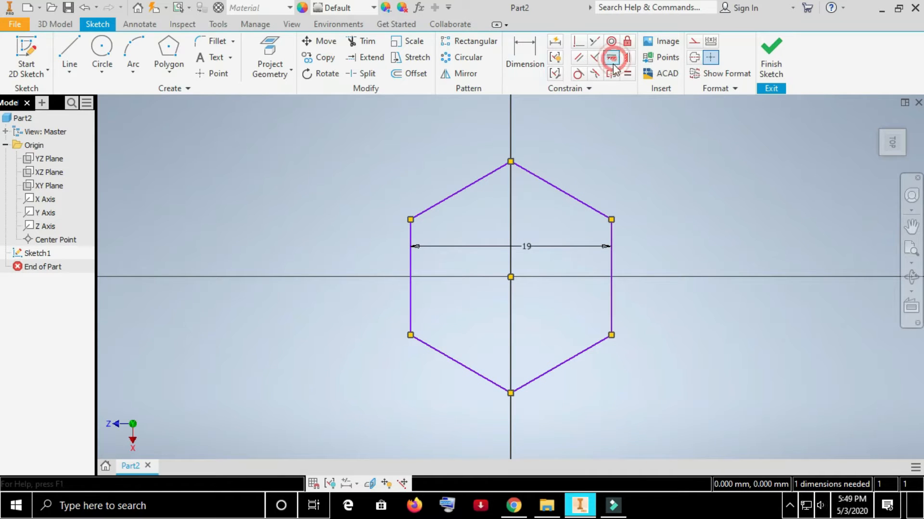
left_click(611, 299)
right_click(691, 224)
left_click(747, 220)
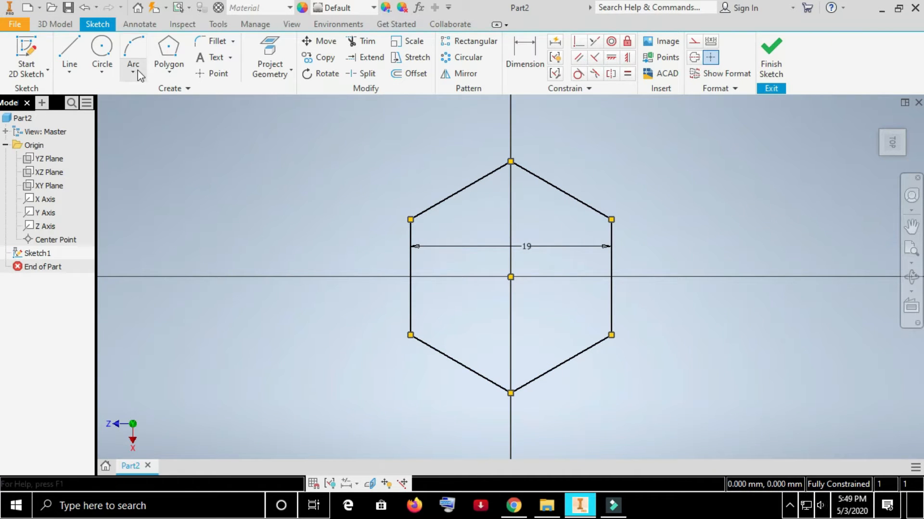
Extrude the hexagon profile upward by 7.5 mm into a solid
left_click(56, 24)
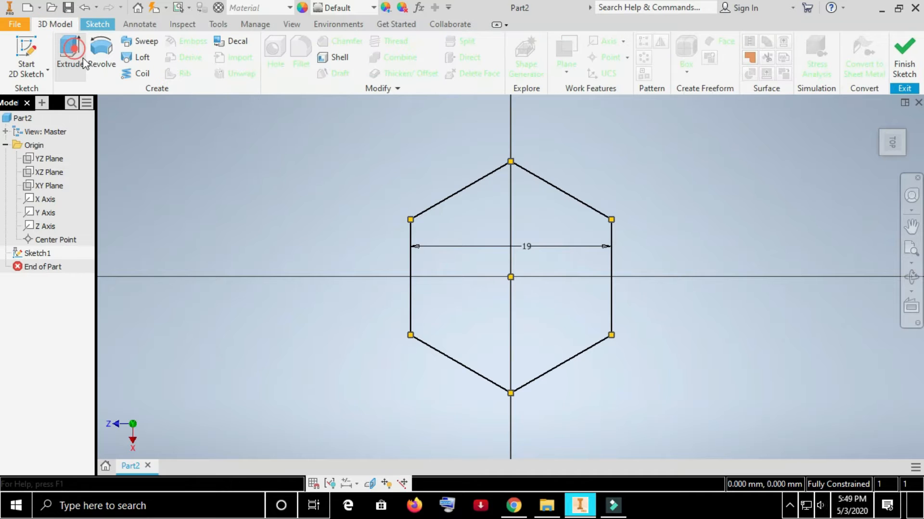
left_click(70, 51)
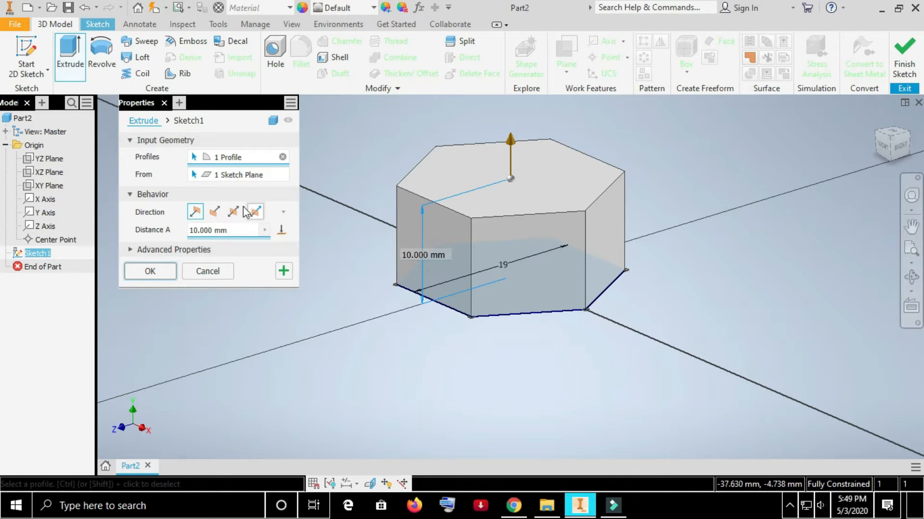
left_click(233, 230)
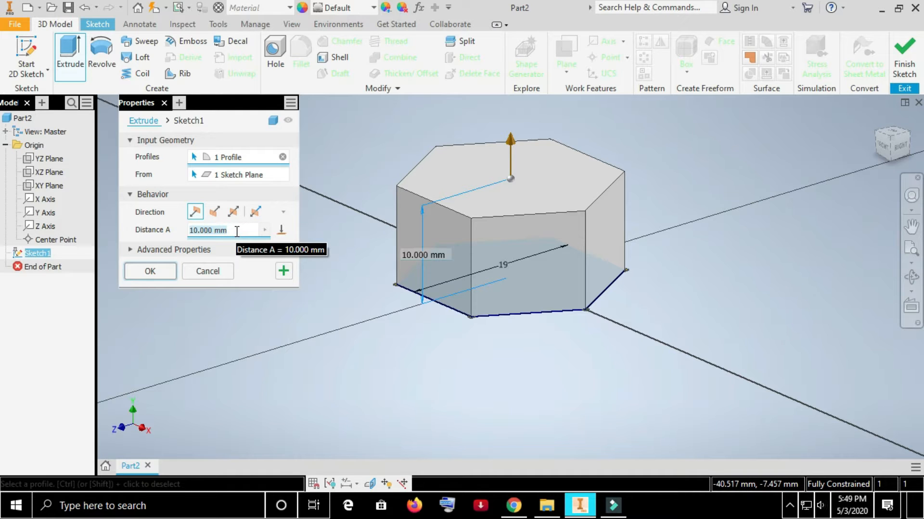
type("7.5")
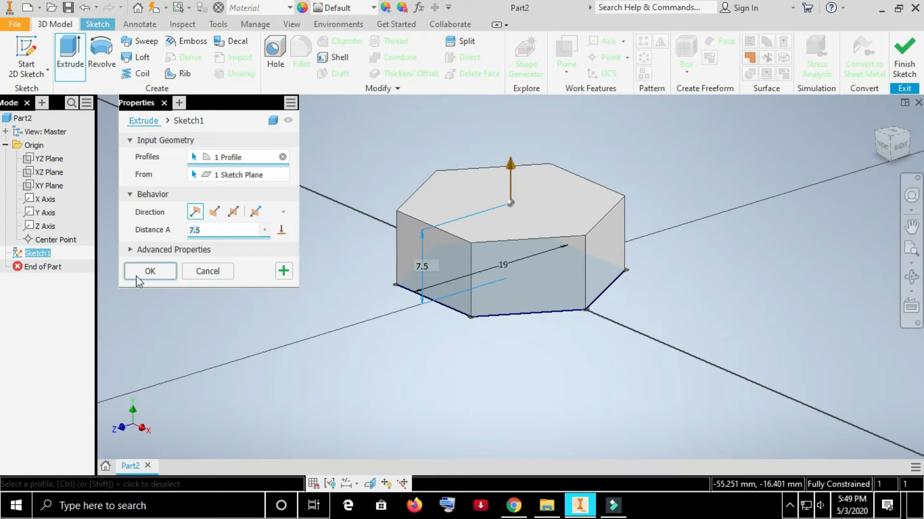
left_click(150, 274)
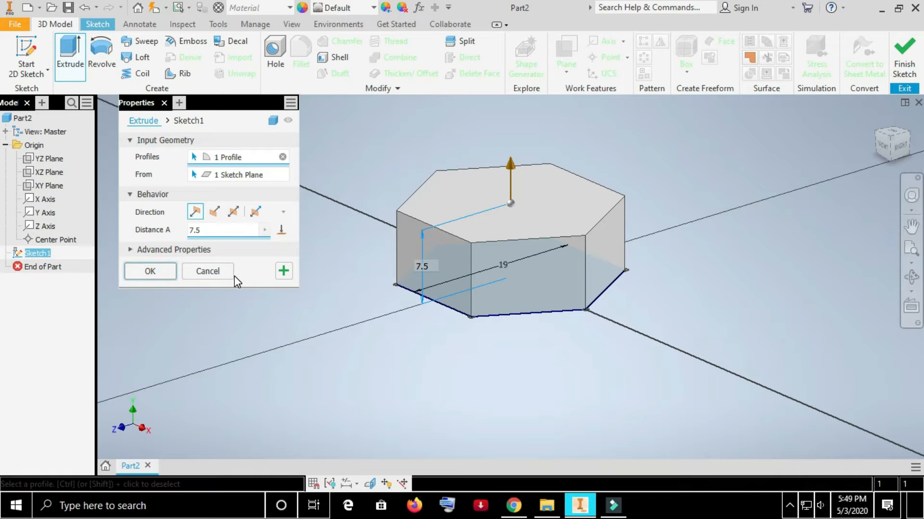
Create a sketch on the top face of the hexagonal solid and finish it empty
left_click(537, 207)
left_click(645, 200)
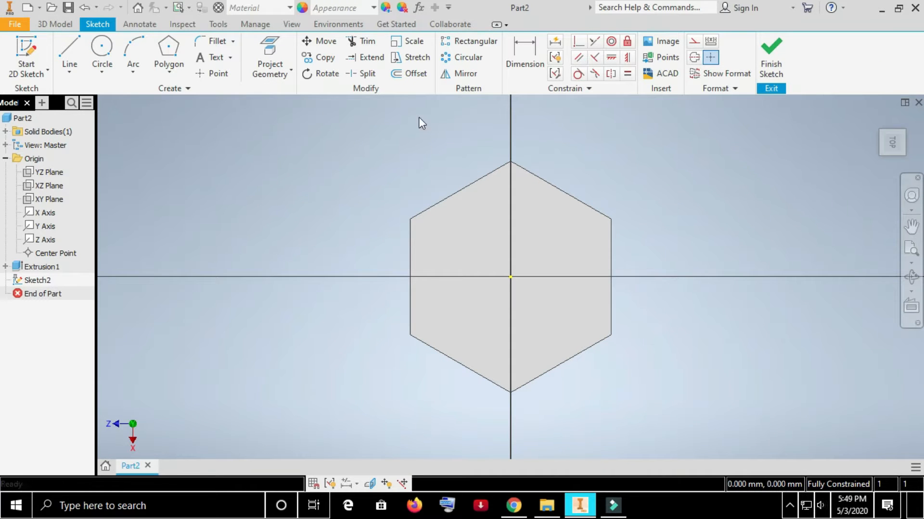
double_click(36, 281)
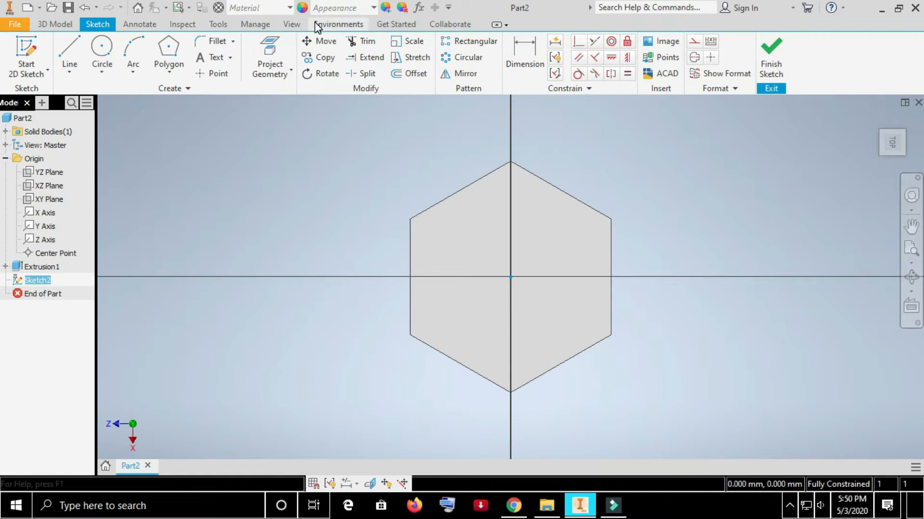
left_click(770, 58)
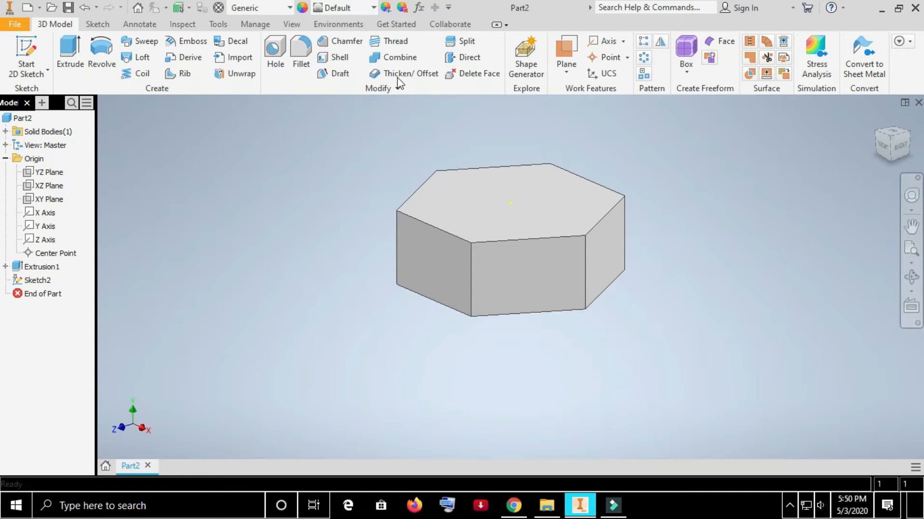
Set the part's appearance to Chrome - Polished and reopen the sketch on the top face
left_click(373, 7)
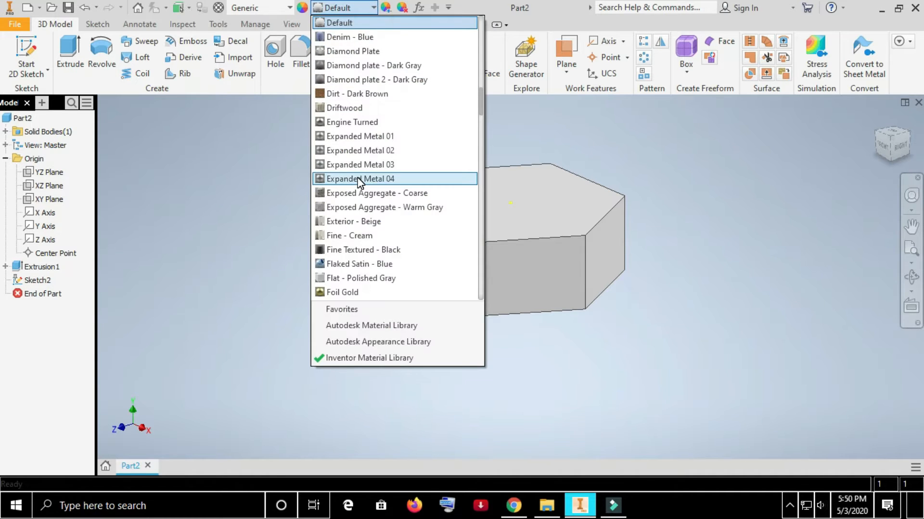
scroll(358, 183, "up", 8)
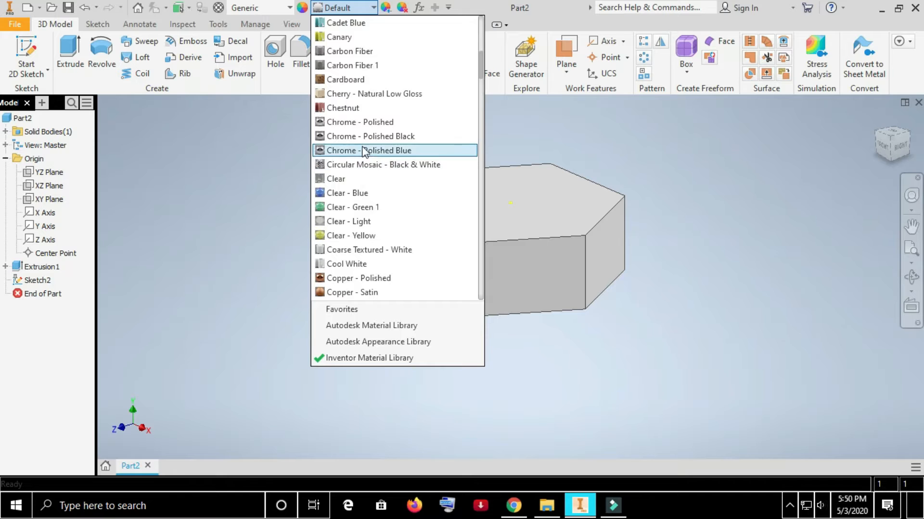
left_click(367, 124)
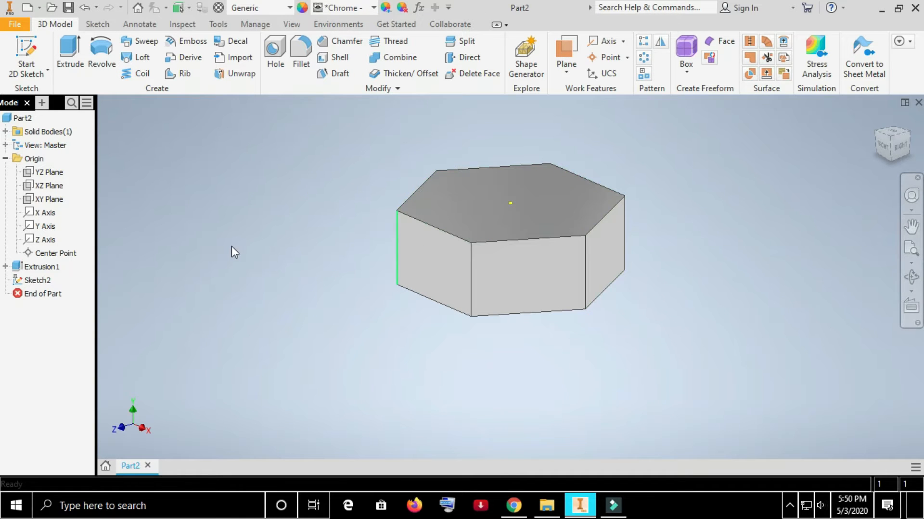
double_click(37, 281)
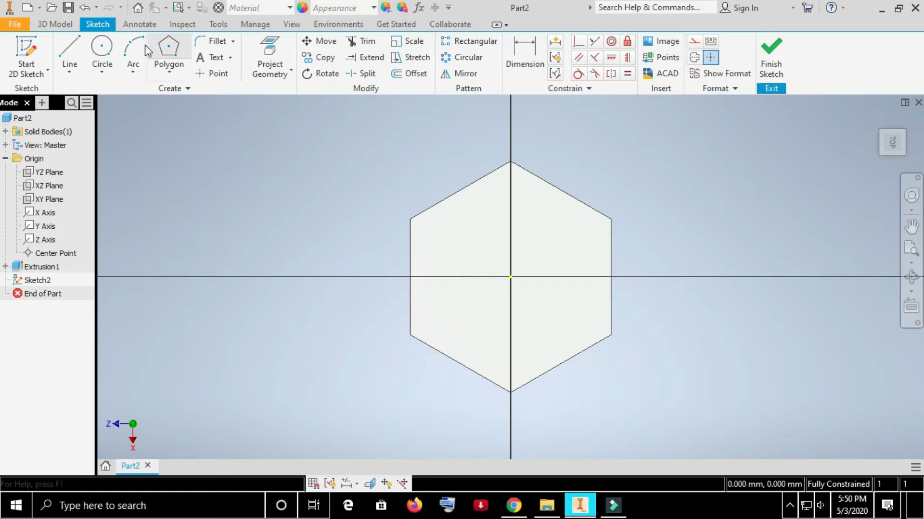
Sketch an 11 mm diameter circle centred on the hexagon's top face and undo it
left_click(101, 48)
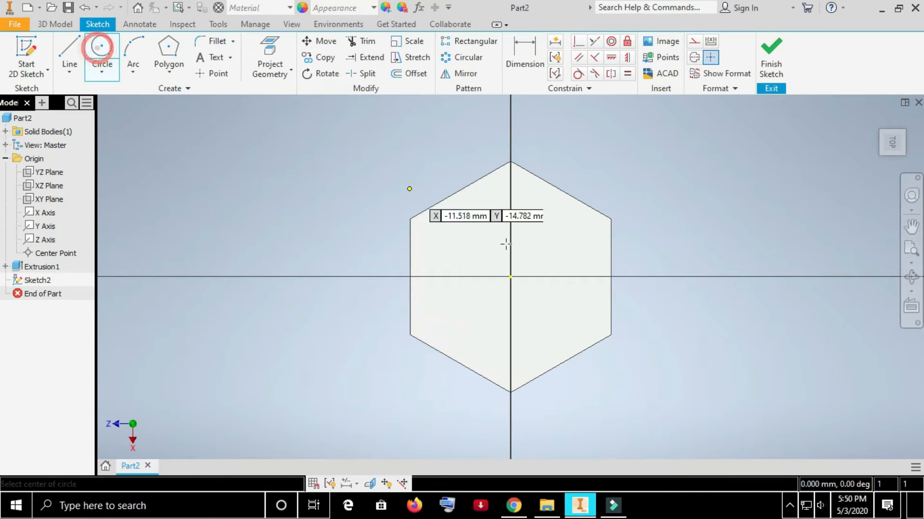
left_click(510, 277)
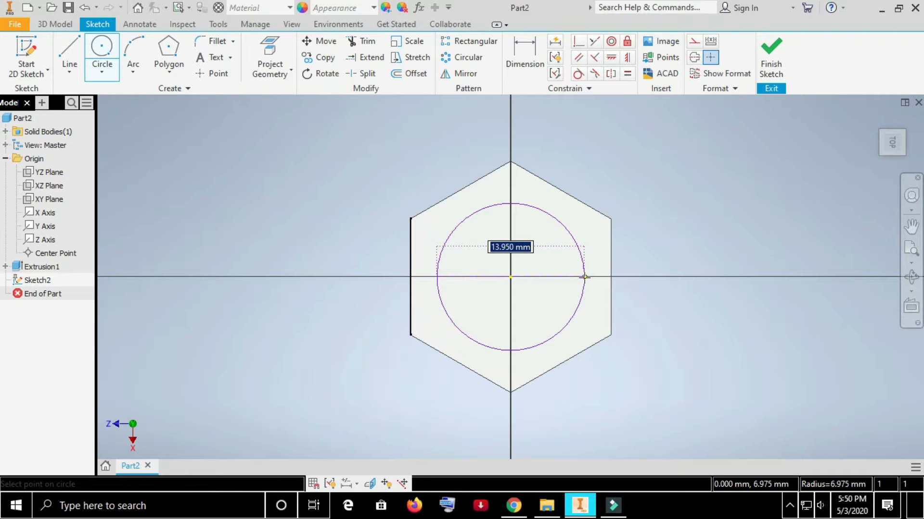
type("11")
key("Return")
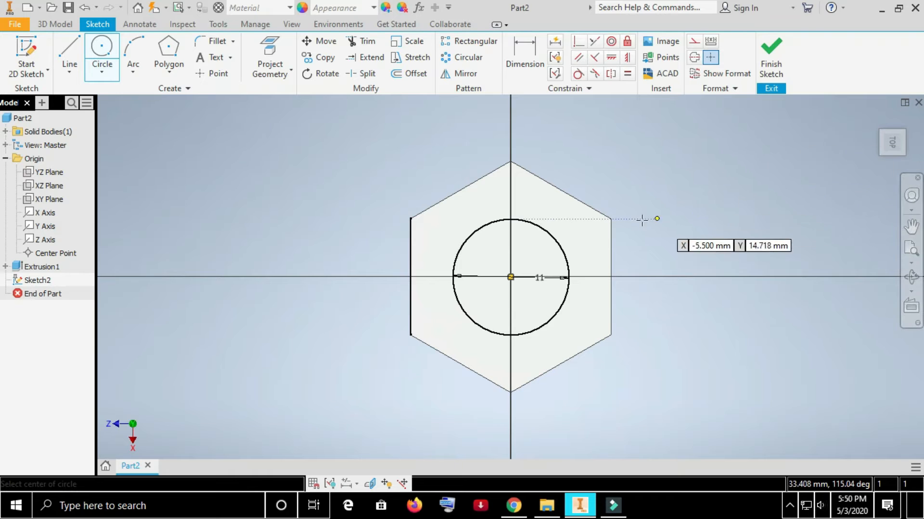
right_click(750, 190)
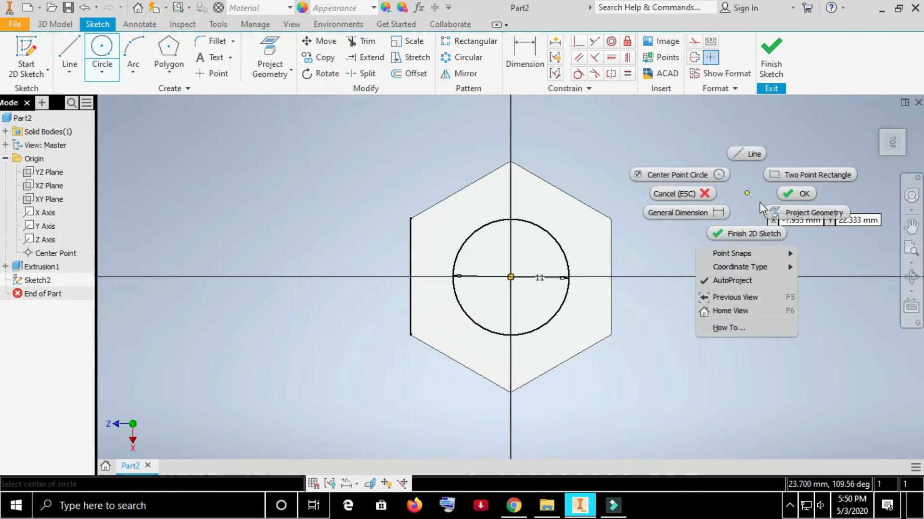
left_click(679, 191)
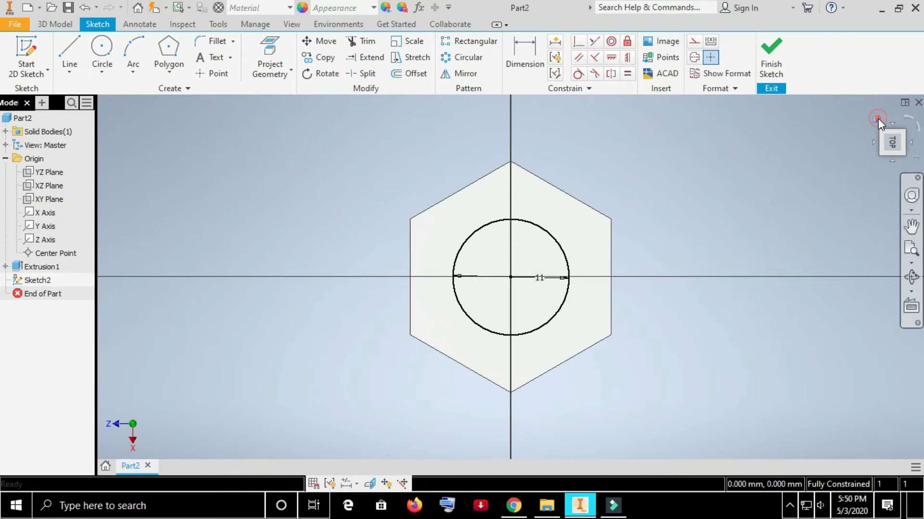
left_click(878, 118)
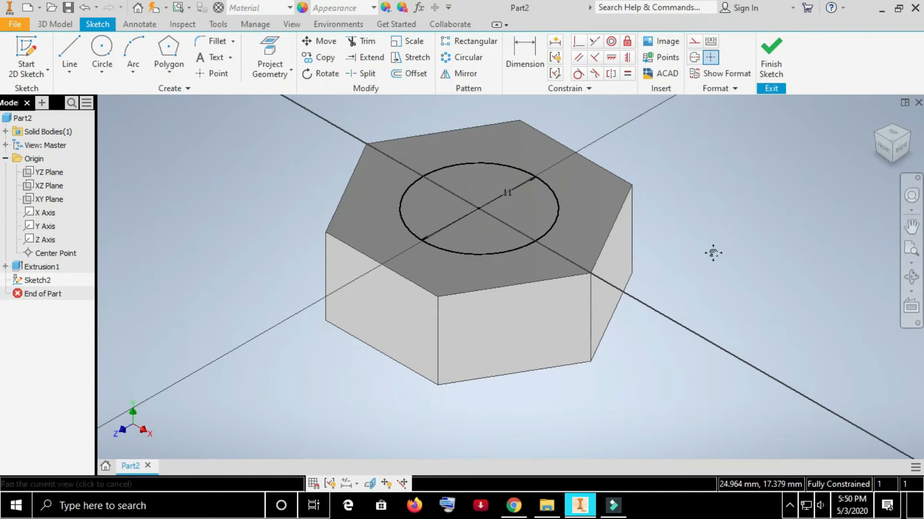
key("ctrl+z")
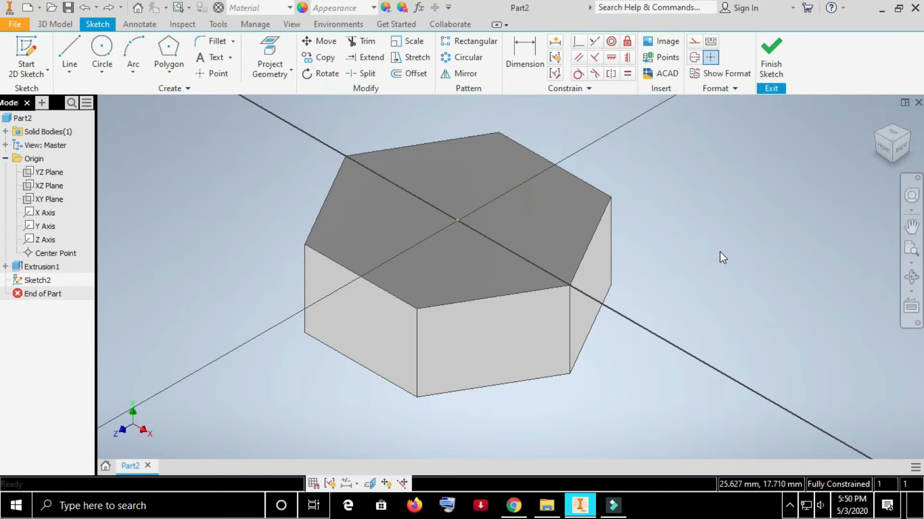
Sketch a circle centred on the origin of the top face, sized to touch the hexagon's sides
left_click(101, 46)
left_click(461, 221)
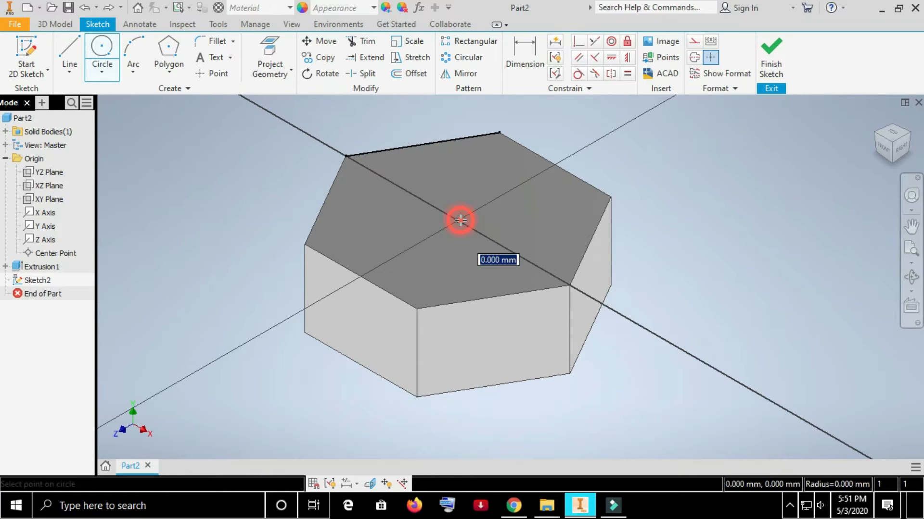
left_click(586, 241)
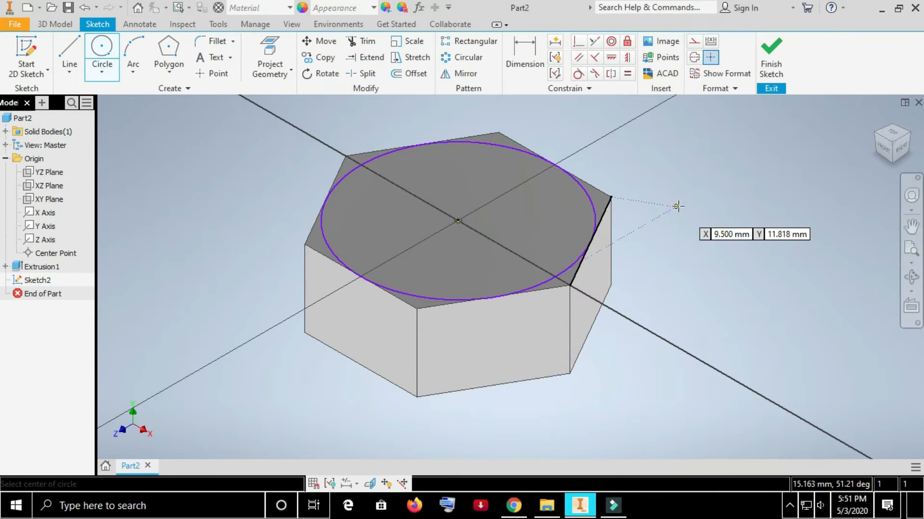
right_click(676, 206)
left_click(712, 208)
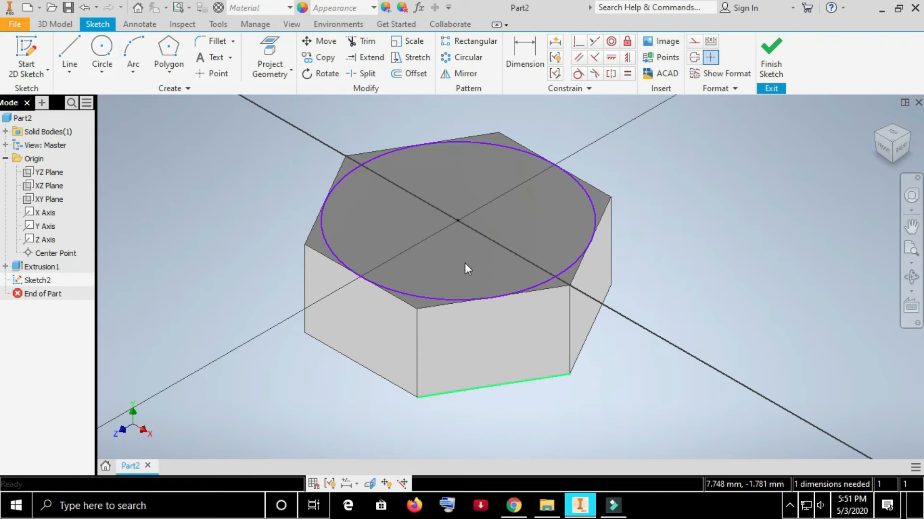
Extrude the circle downward through the hexagonal solid as an intersection, through all, with a 45-degree taper
left_click(63, 28)
left_click(69, 50)
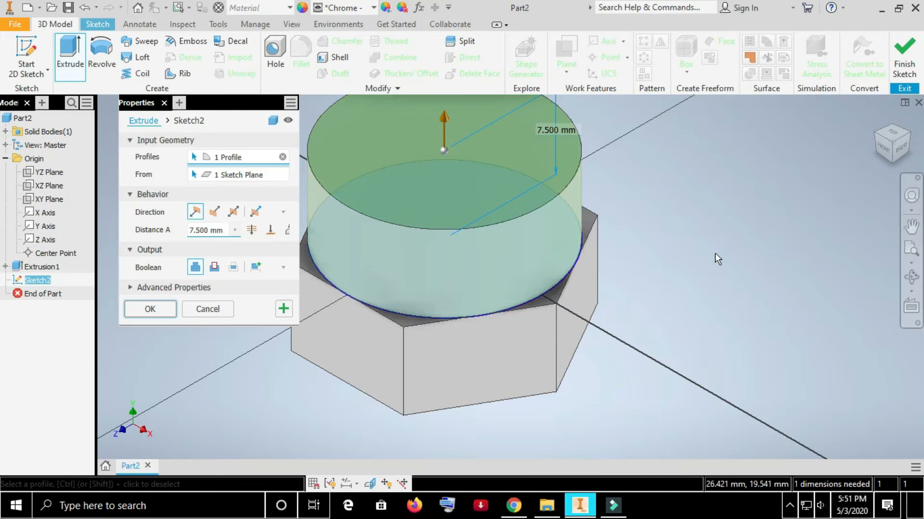
middle_click_drag(714, 253, 763, 251)
scroll(734, 267, "up", 3)
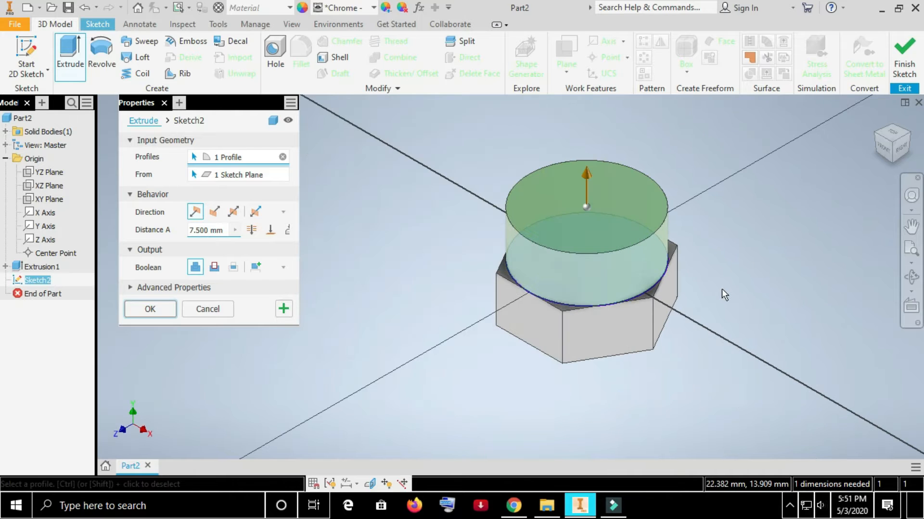
left_click(232, 268)
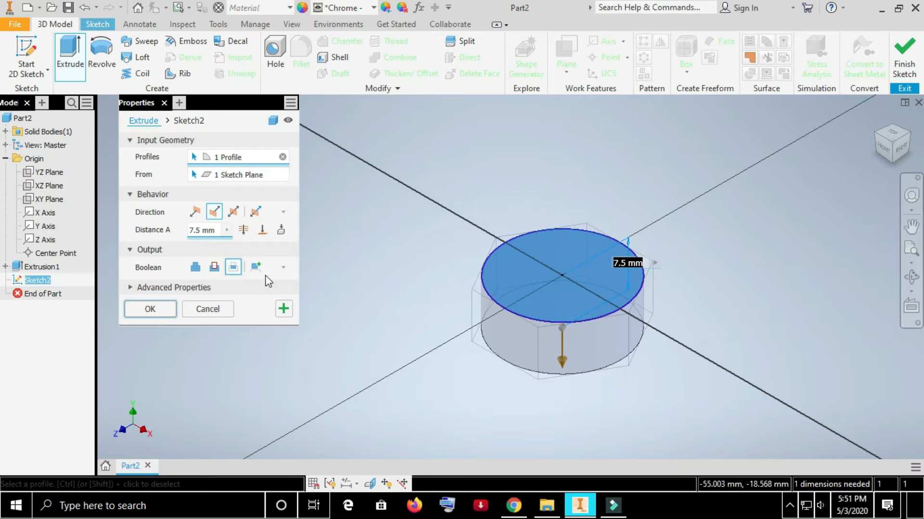
left_click(243, 230)
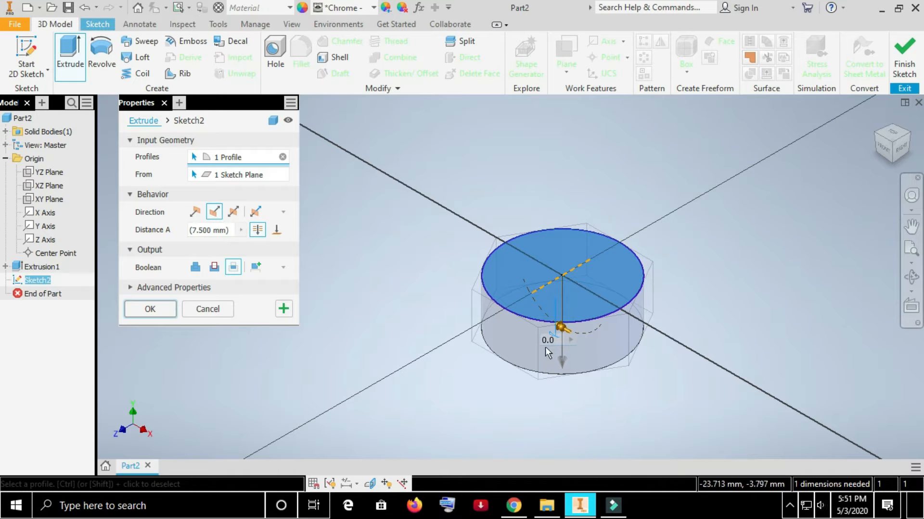
left_click_drag(558, 340, 512, 342)
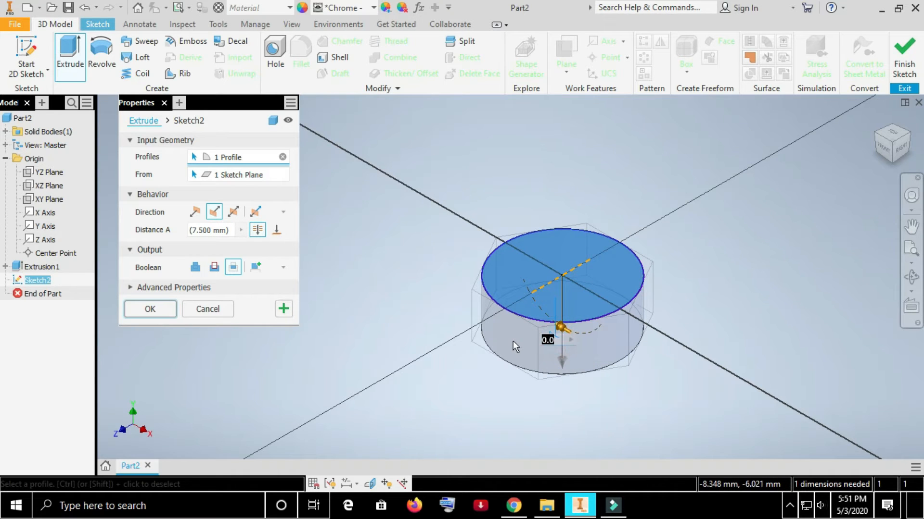
type("45")
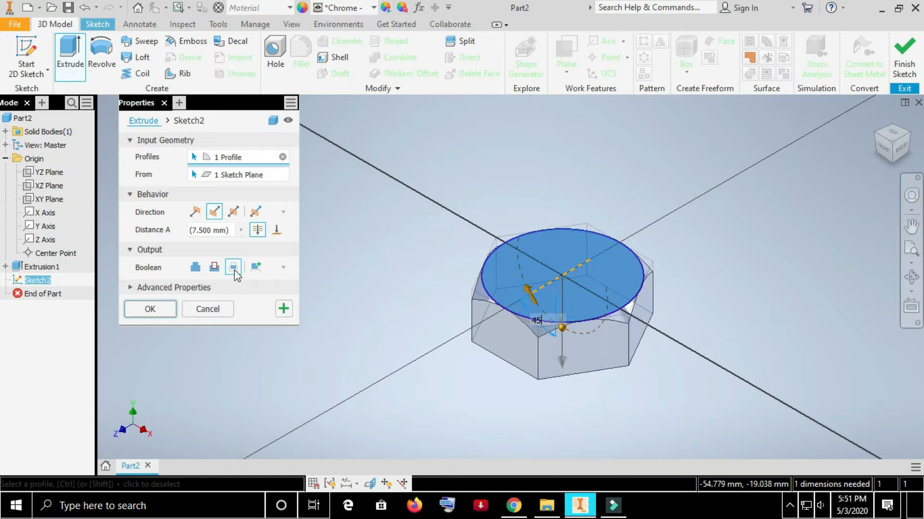
left_click(150, 308)
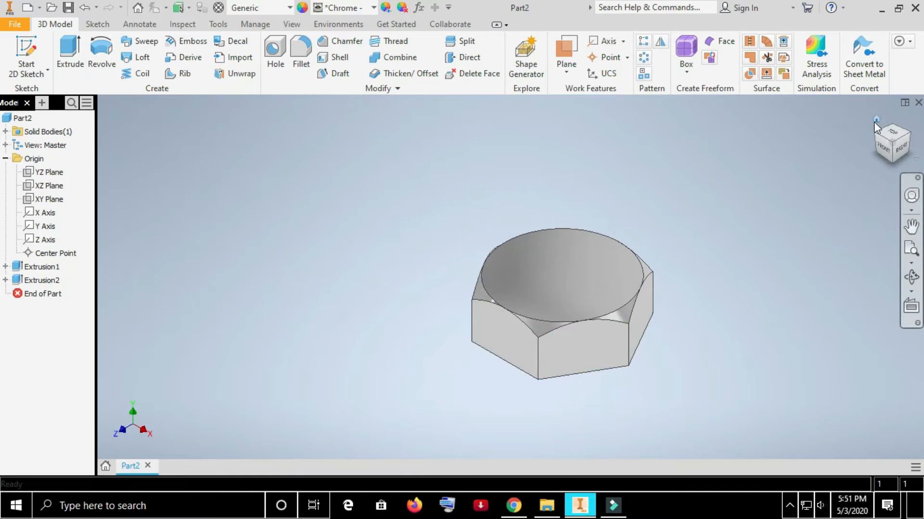
Create a sketch on the underside of the hexagonal head and draw an 11 mm diameter circle centred on the origin
left_click(893, 148)
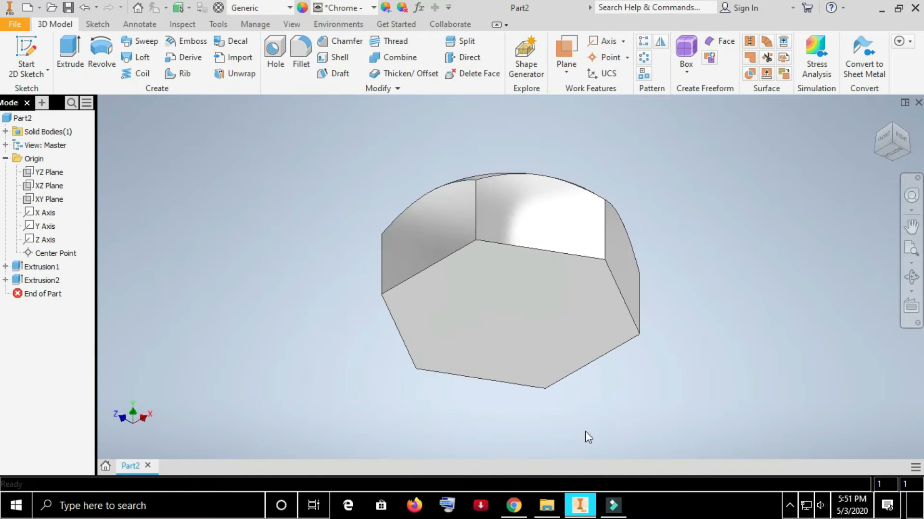
left_click(596, 324)
left_click(694, 315)
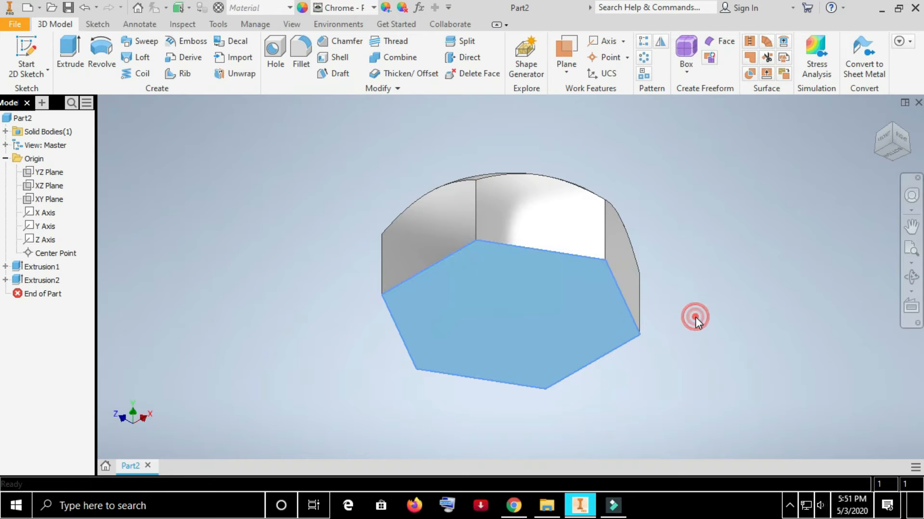
key("c")
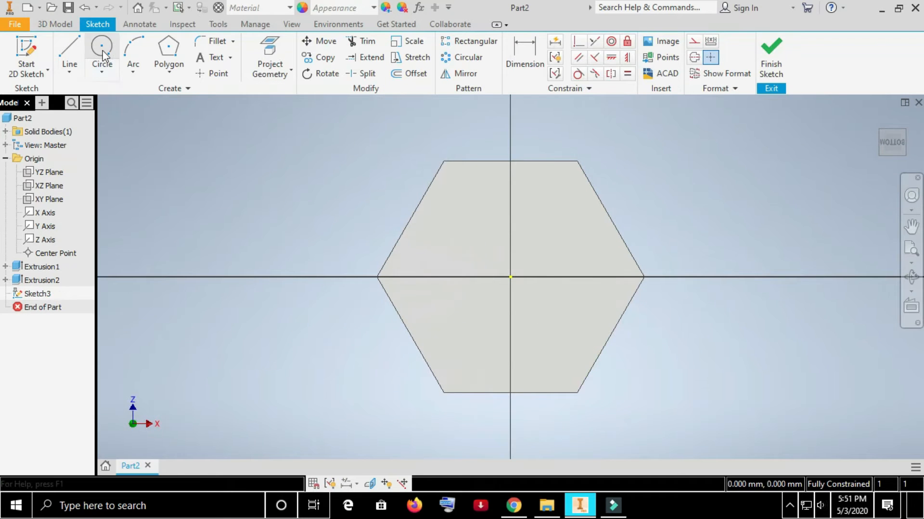
left_click(511, 277)
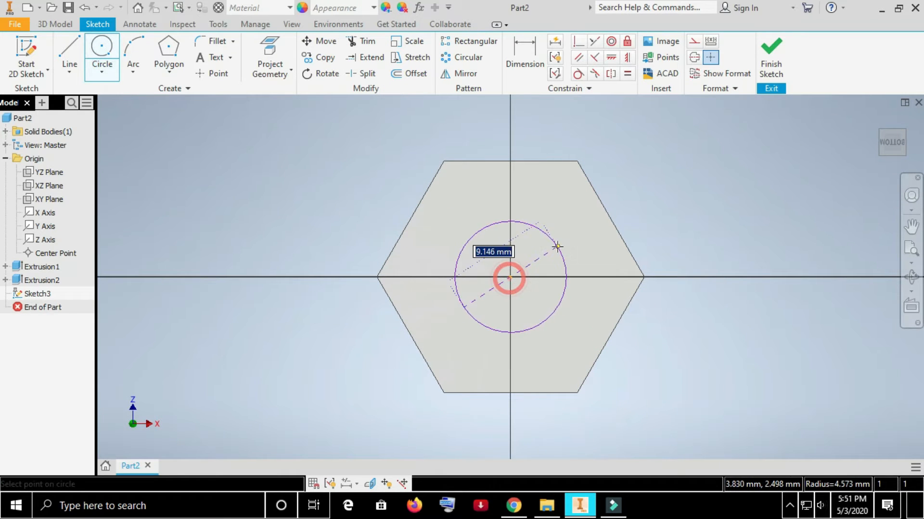
type("11")
key("Return")
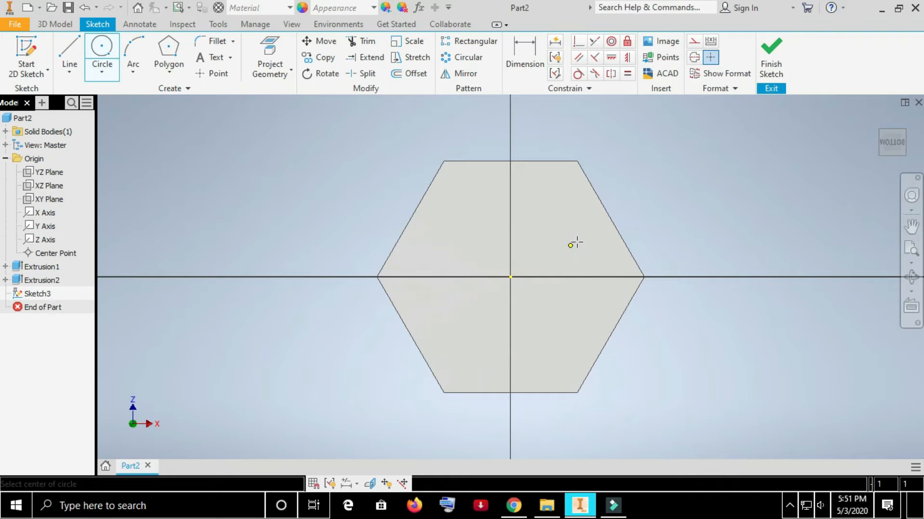
Extrude the 11 mm circle 40 mm away from the head, joined to the solid, to form the shank
left_click(52, 24)
left_click(69, 52)
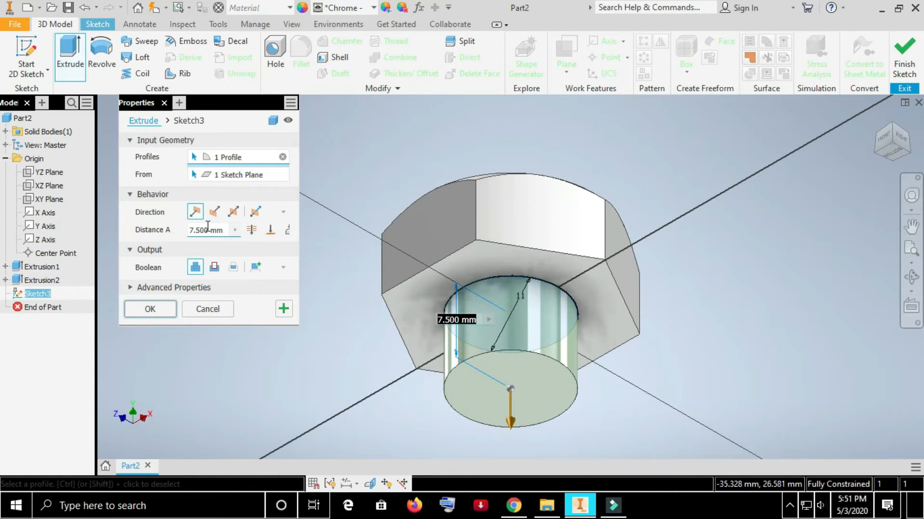
left_click(458, 320)
double_click(458, 320)
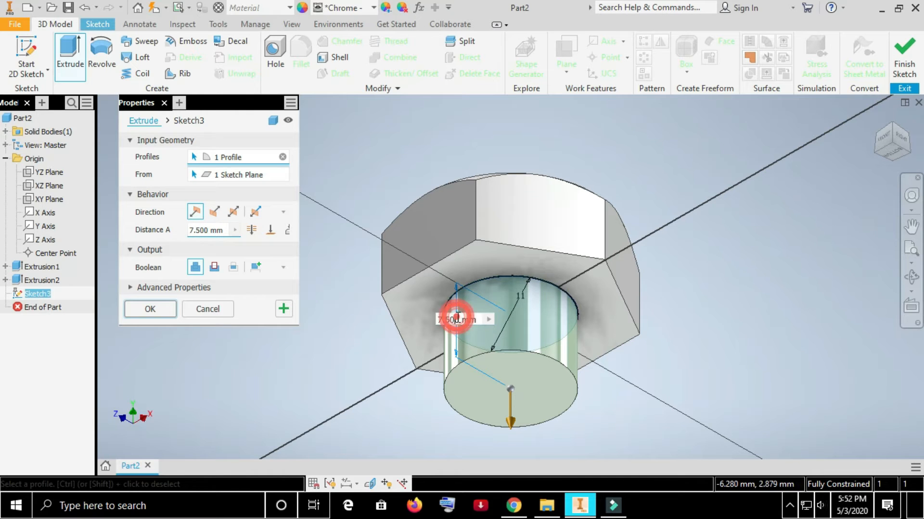
type("40mm")
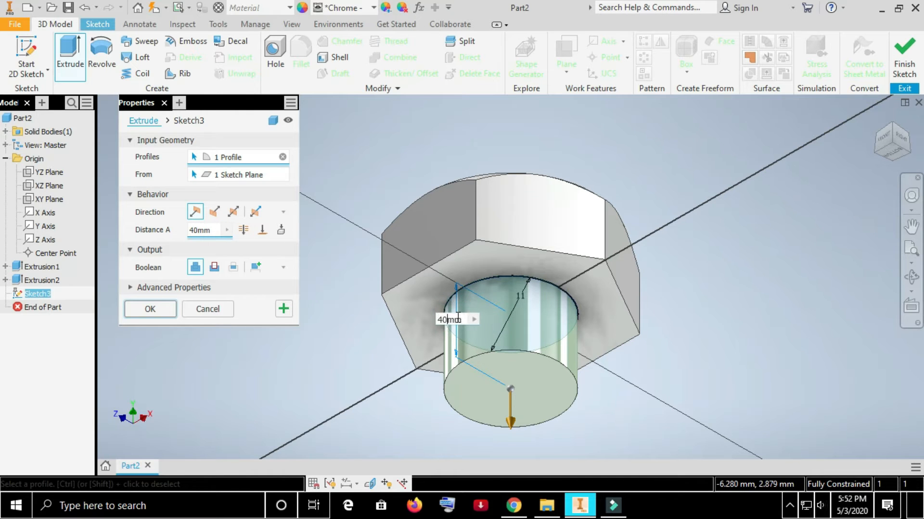
scroll(770, 344, "down", 3)
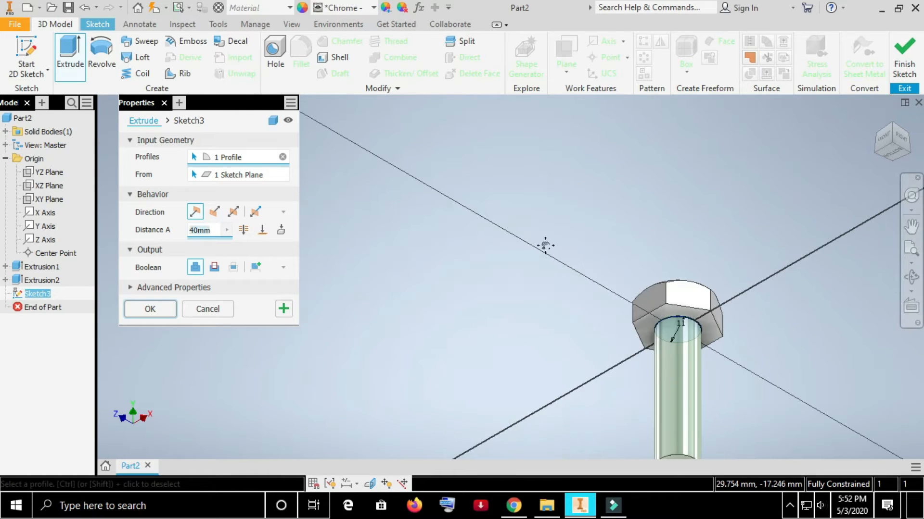
left_click(145, 310)
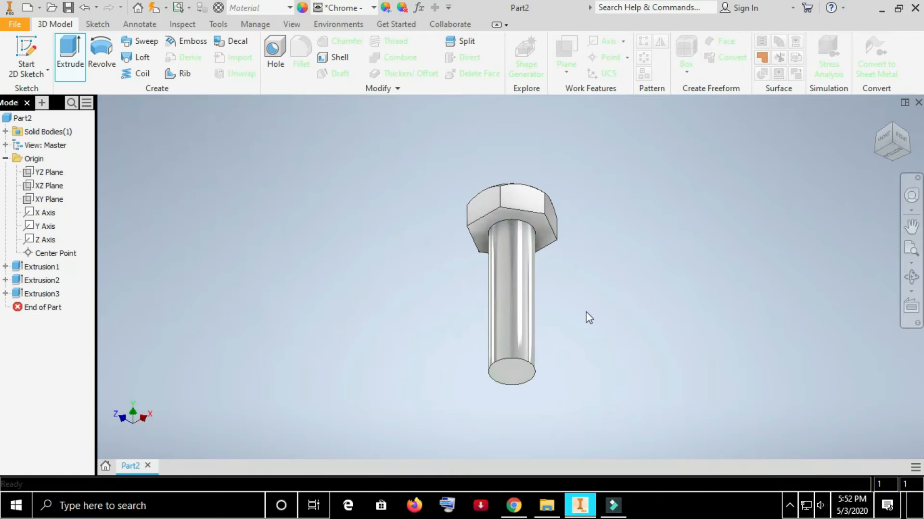
Start a new sketch on the origin's XY plane
left_click(875, 119)
left_click_drag(640, 269, 640, 253)
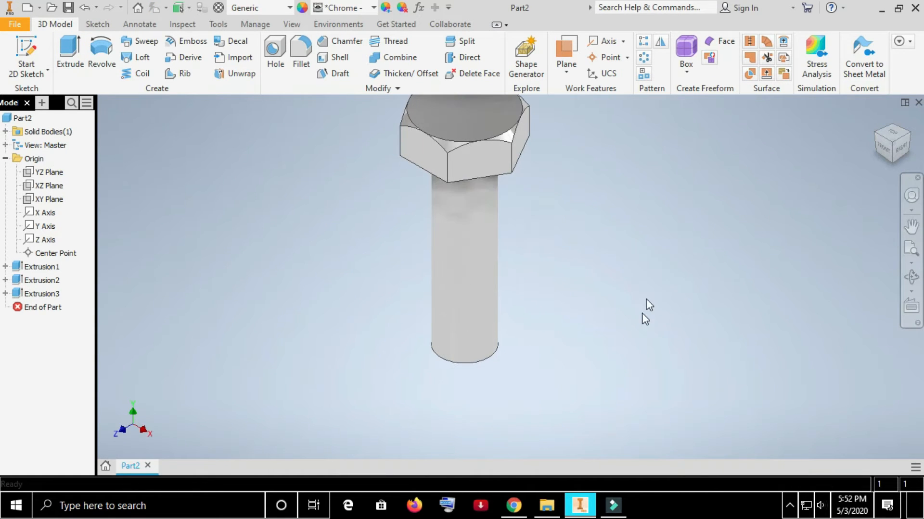
middle_click_drag(643, 332, 654, 354)
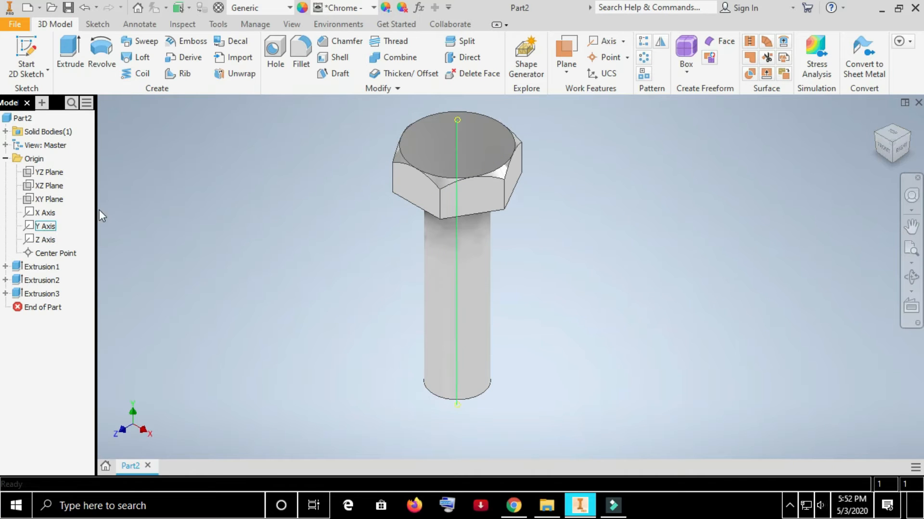
left_click(51, 200)
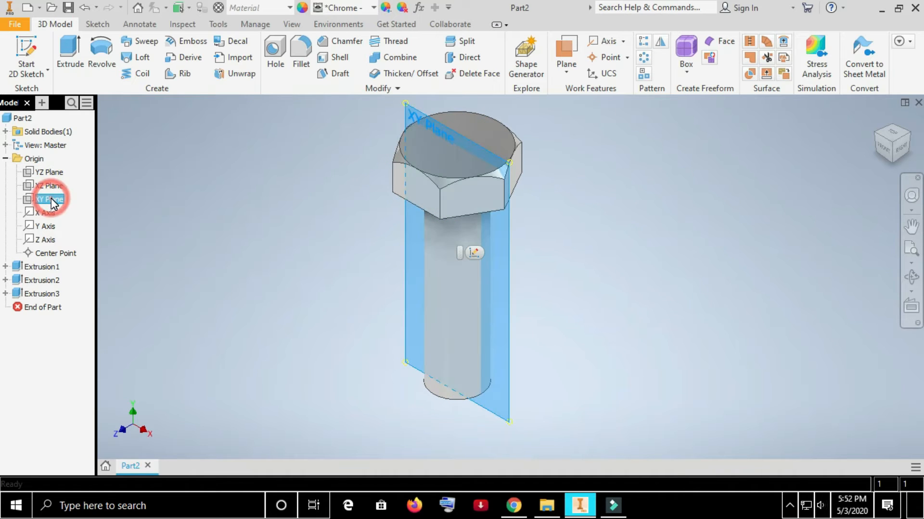
left_click(474, 256)
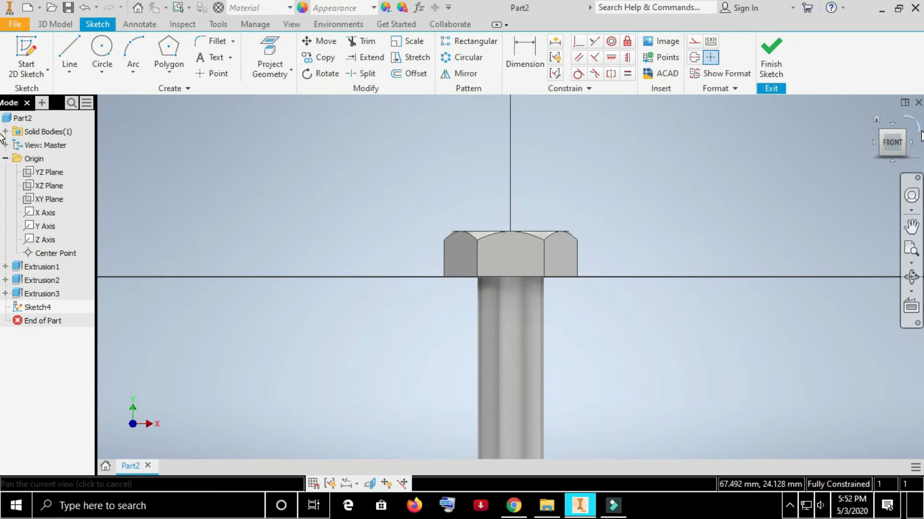
Sketch a closed triangle just beyond the shank's free end, with a base about 2.3 mm long parallel to the shank and its apex towards the axis
left_click(908, 120)
scroll(387, 270, "up", 4)
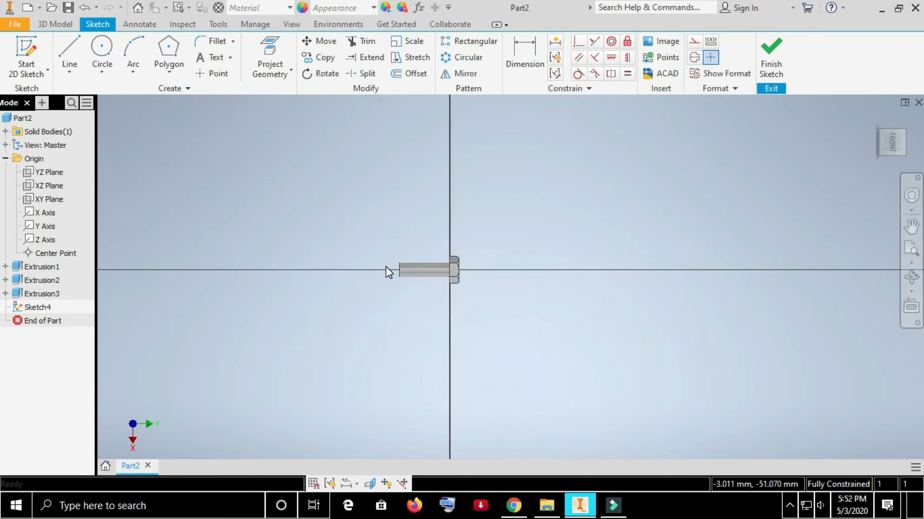
scroll(388, 272, "down", 8)
middle_click_drag(388, 274, 371, 312)
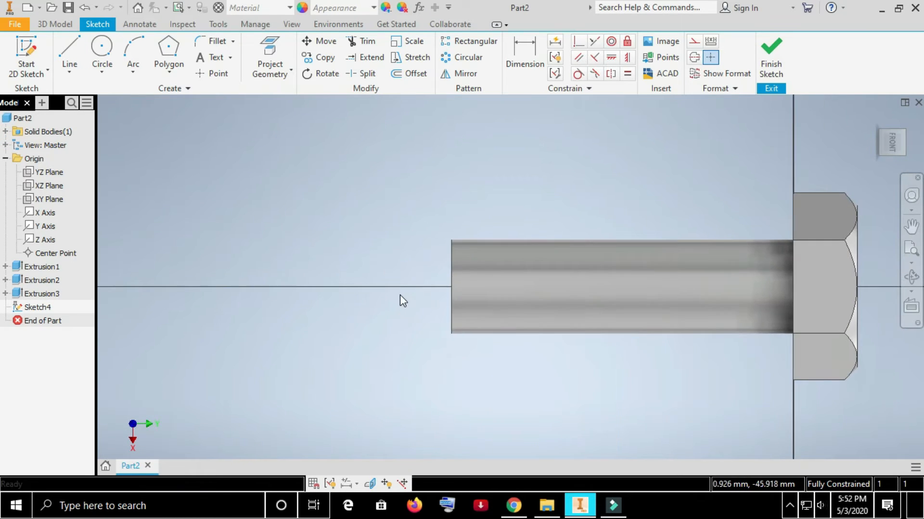
scroll(355, 293, "up", 2)
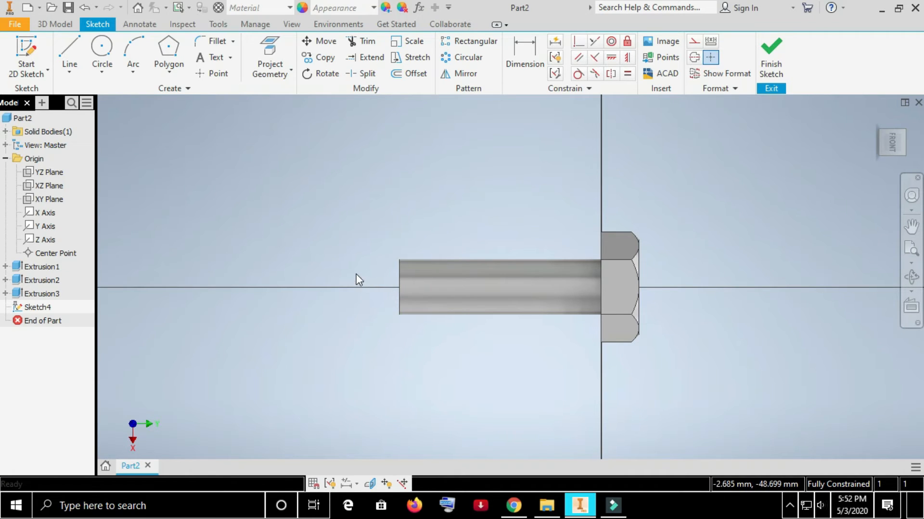
scroll(356, 273, "up", 1)
scroll(356, 273, "down", 4)
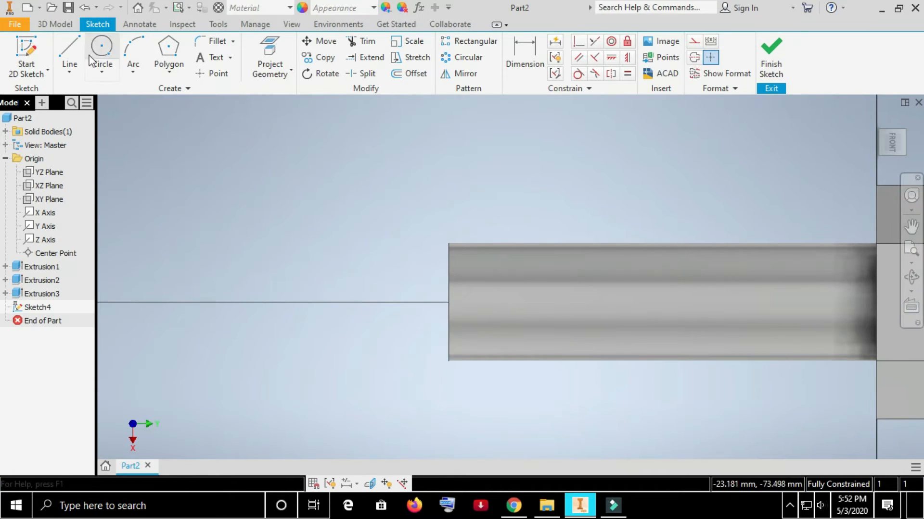
left_click(69, 51)
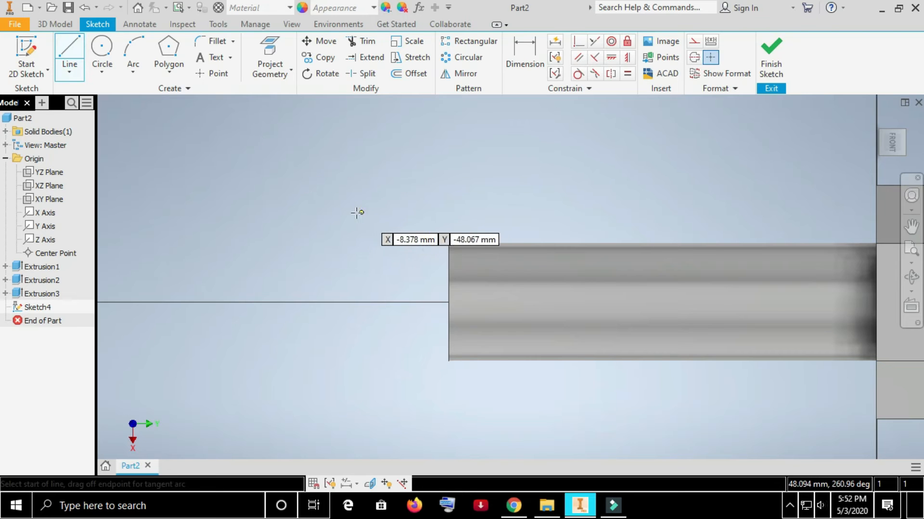
left_click(381, 237)
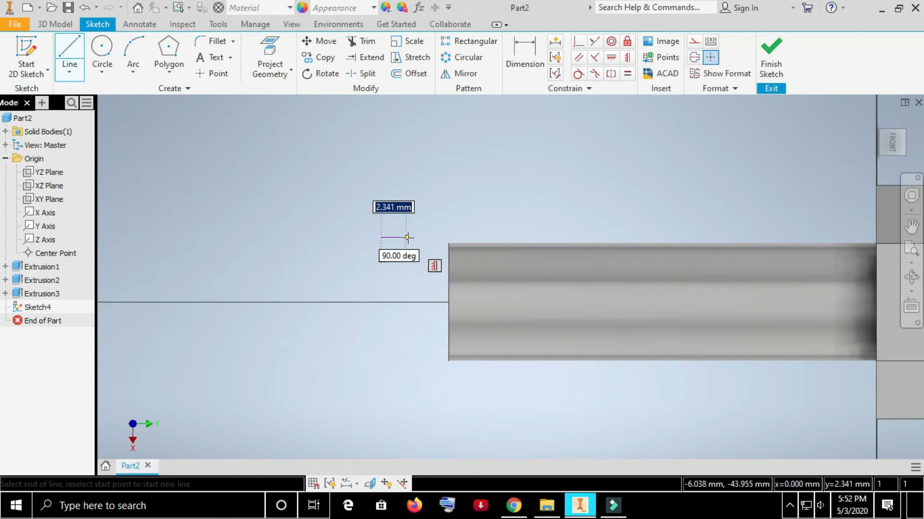
scroll(406, 233, "up", 2)
scroll(408, 235, "down", 3)
scroll(409, 238, "down", 2)
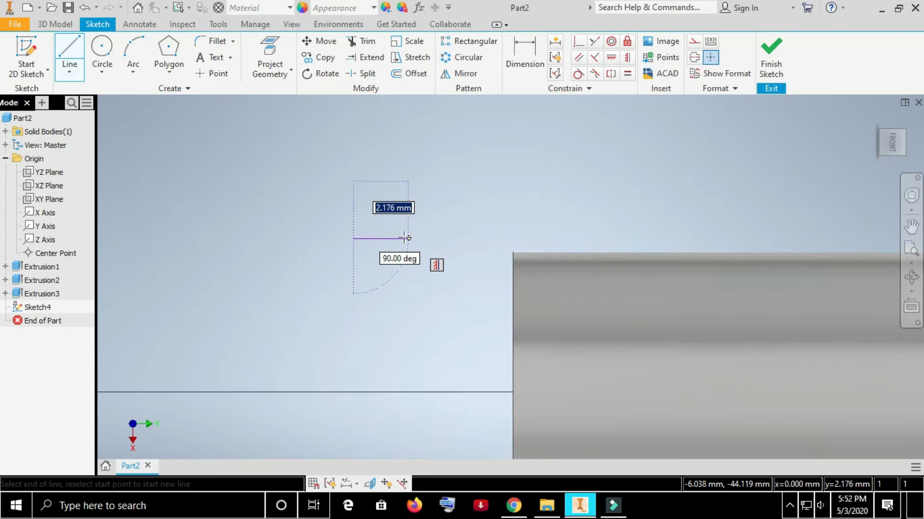
left_click(410, 238)
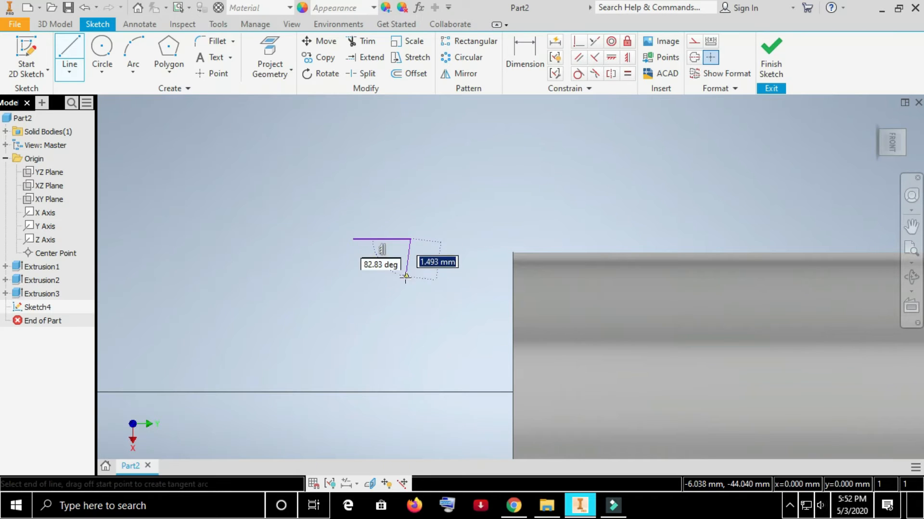
left_click(392, 301)
left_click(353, 239)
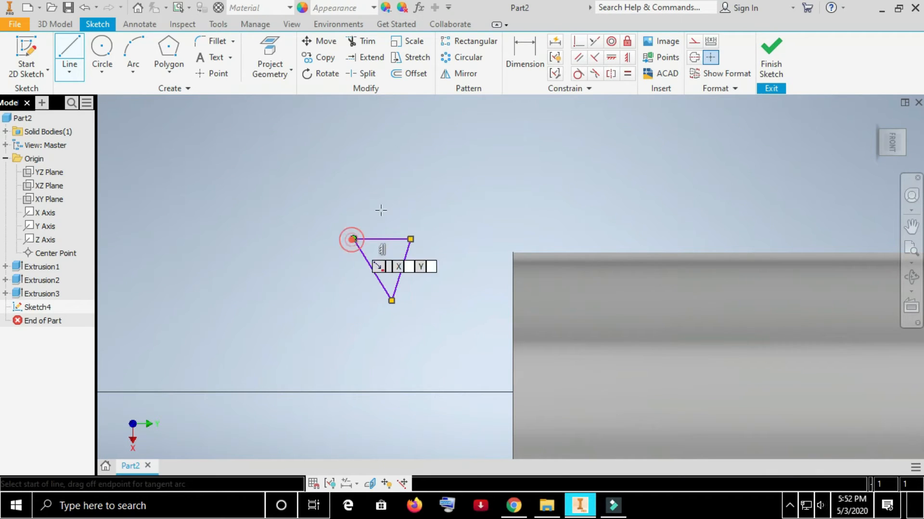
Draw a line from the midpoint of the triangle's base to its apex and apply a horizontal constraint to it
left_click(382, 239)
left_click(392, 300)
right_click(438, 231)
left_click(478, 231)
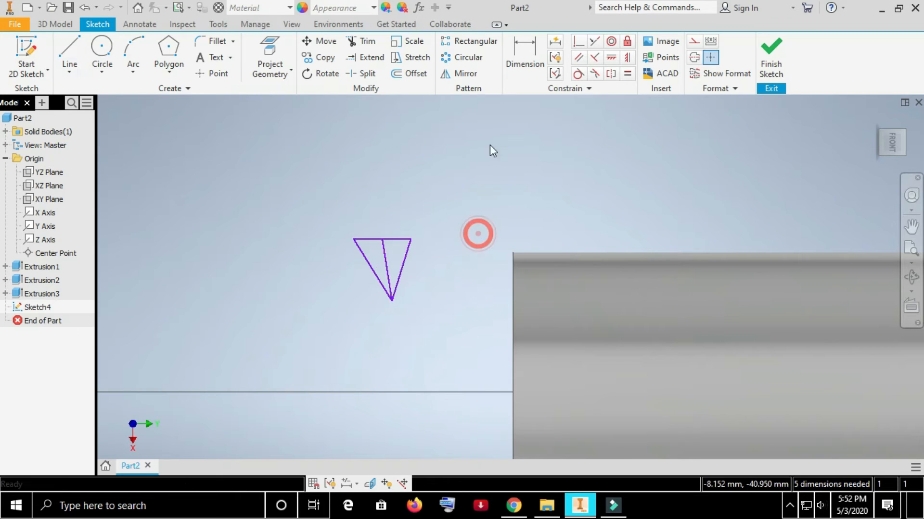
left_click(612, 58)
left_click(385, 263)
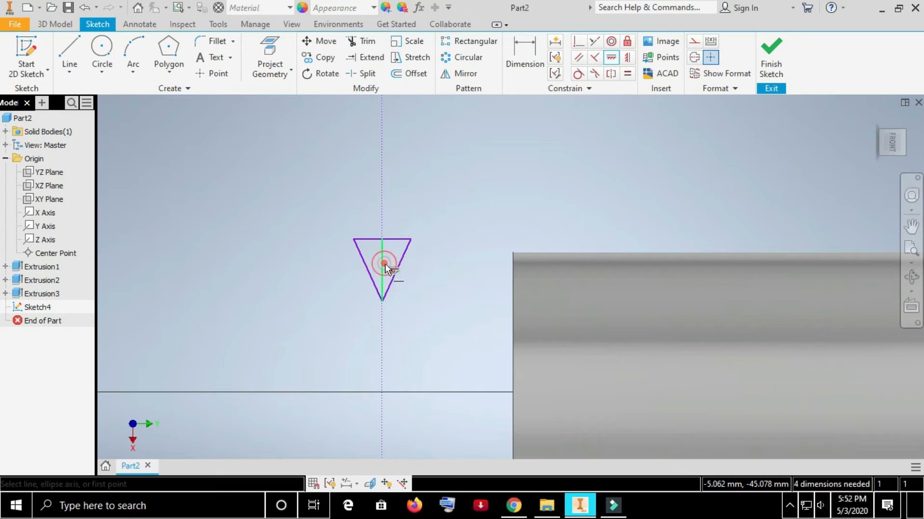
right_click(432, 221)
left_click(477, 220)
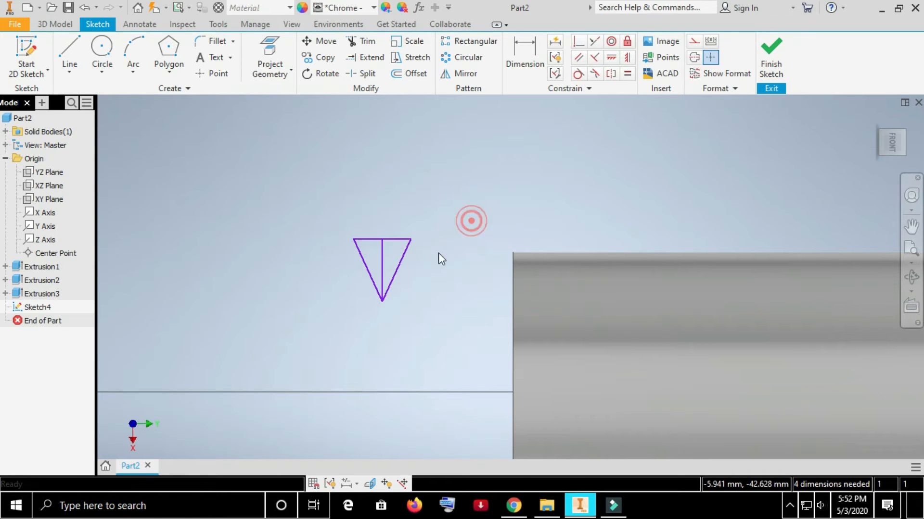
Dimension the length of the triangle's base
left_click(524, 53)
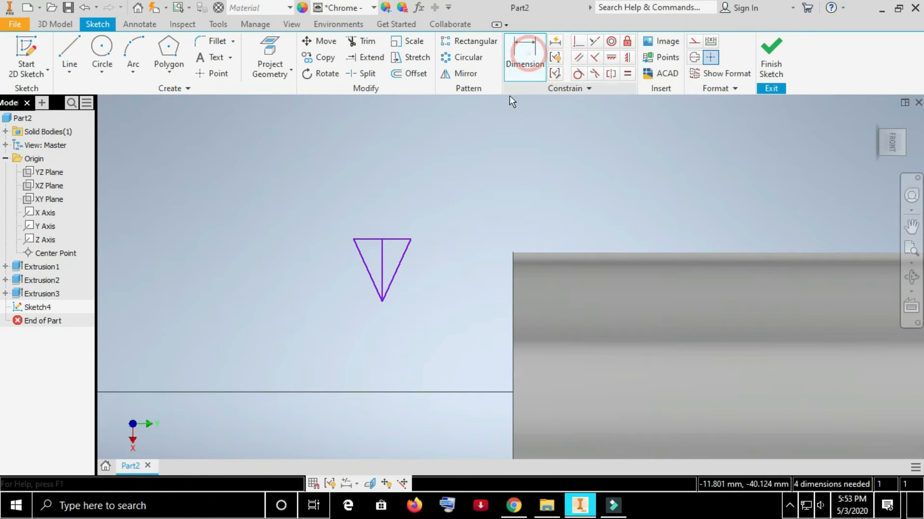
left_click(394, 239)
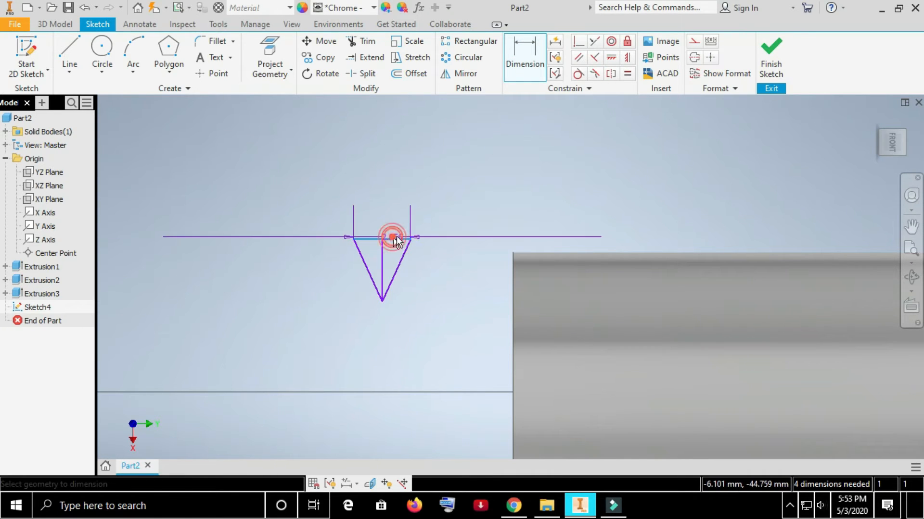
left_click(421, 194)
Try a length of 1.7 mm for the triangle's base and undo that change
type("1.")
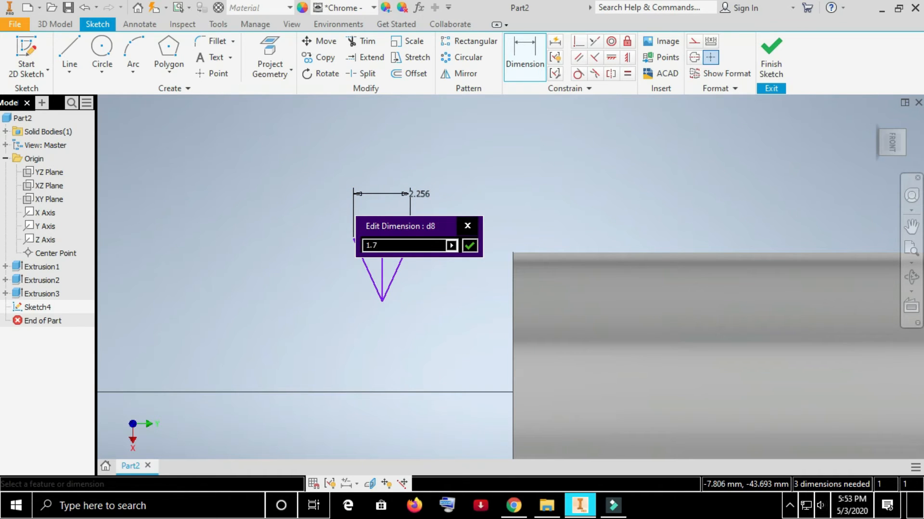
type("7")
key("Return")
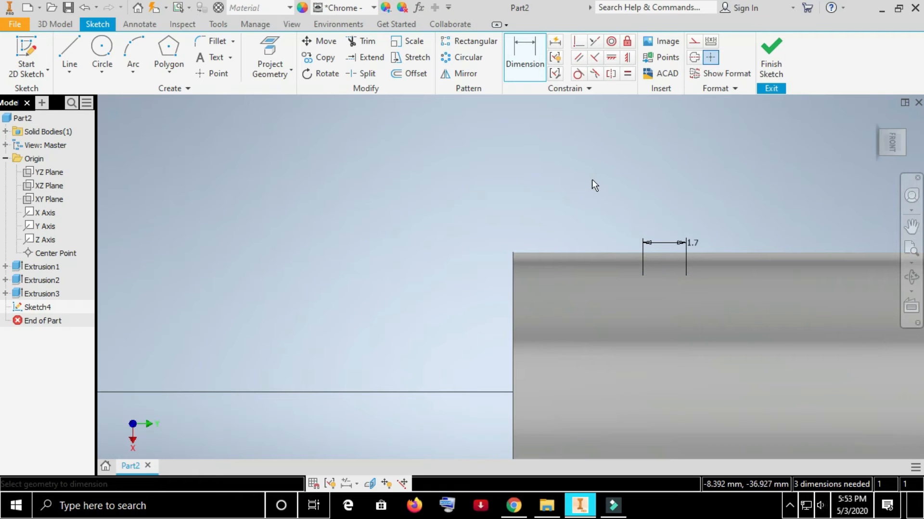
key("ctrl+z")
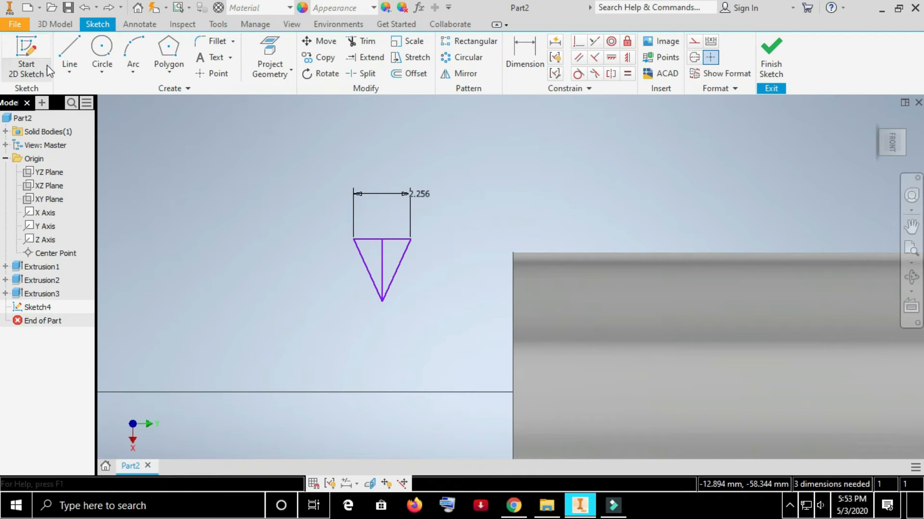
Draw a line from the triangle's base corner nearest the shank to the outer corner of the shank's free end
left_click(69, 55)
left_click(410, 239)
left_click(513, 252)
right_click(546, 189)
left_click(608, 187)
Dimension the angle between the triangle's two sloping sides as 60 degrees
left_click(529, 59)
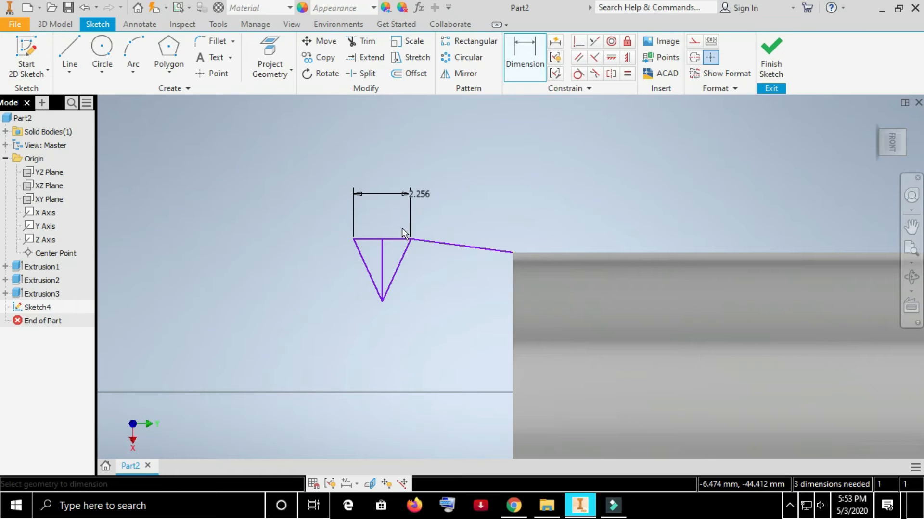
left_click(390, 294)
left_click(372, 283)
left_click(385, 158)
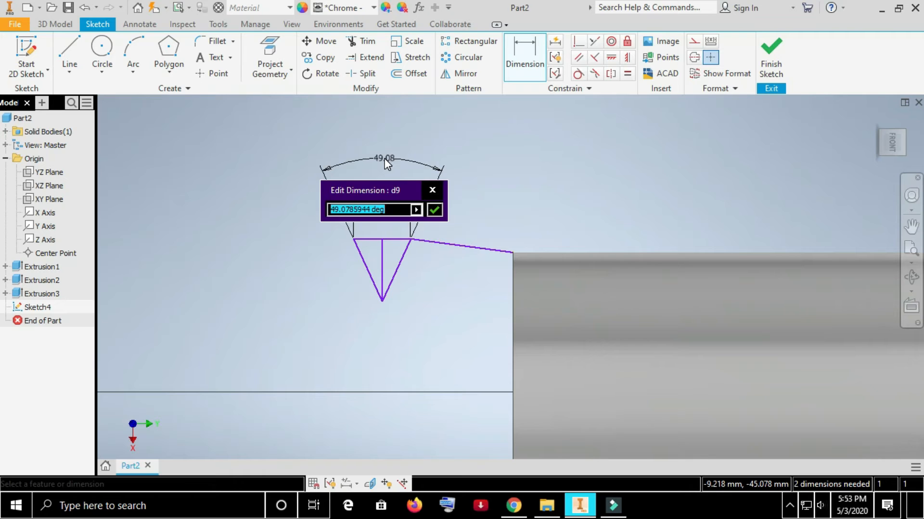
type("60")
key("Return")
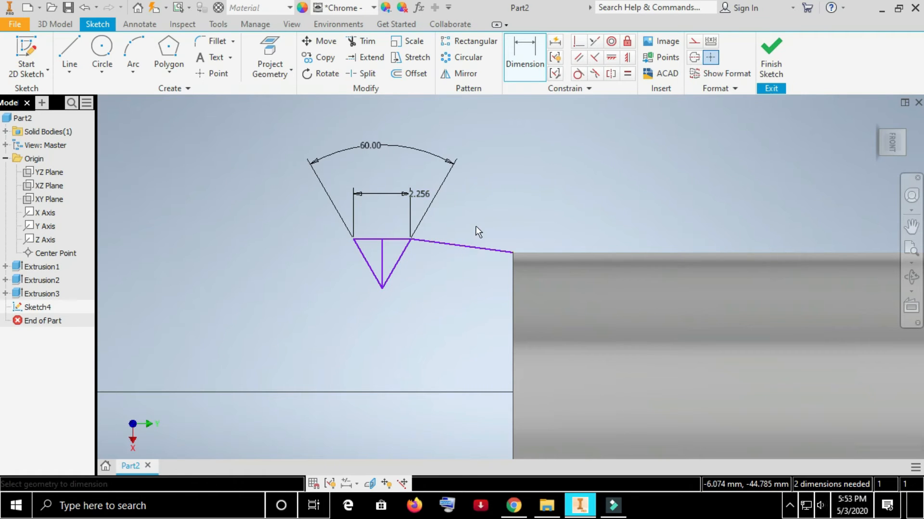
Try to apply a vertical and a horizontal constraint to the triangle's base
left_click(627, 58)
left_click(392, 239)
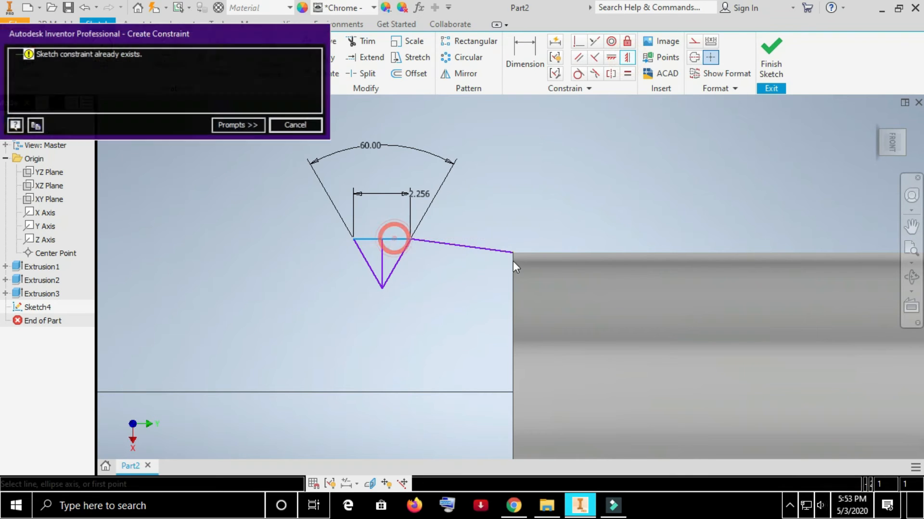
left_click(294, 127)
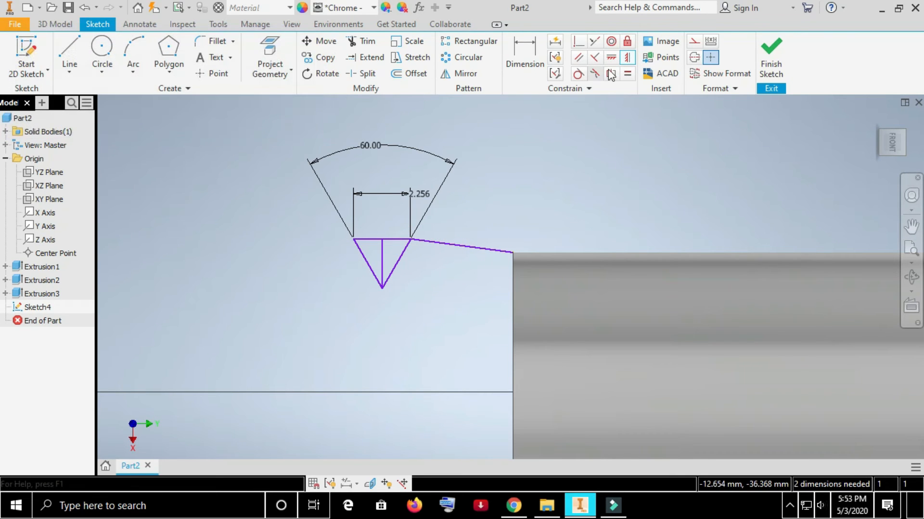
left_click(406, 239)
left_click(296, 126)
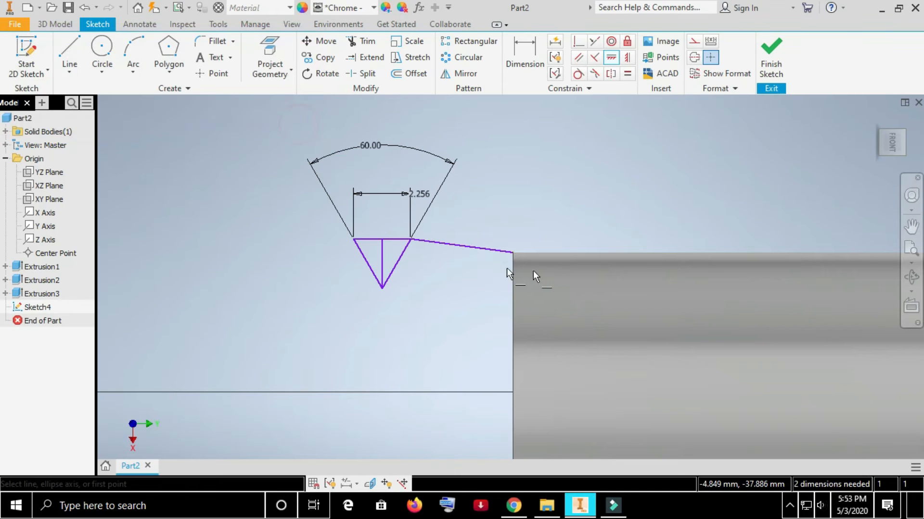
Try a horizontal constraint on the line connecting the triangle to the shank, and undo each attempt
left_click(478, 250)
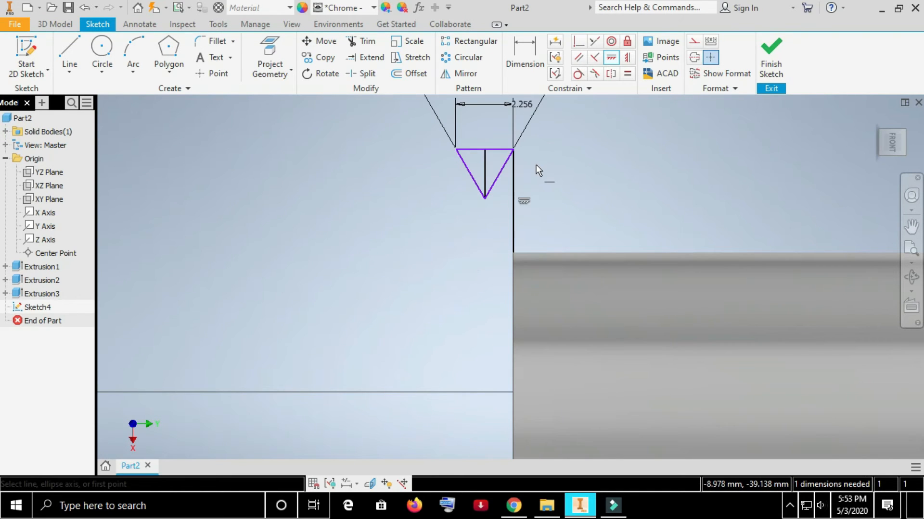
key("ctrl+z")
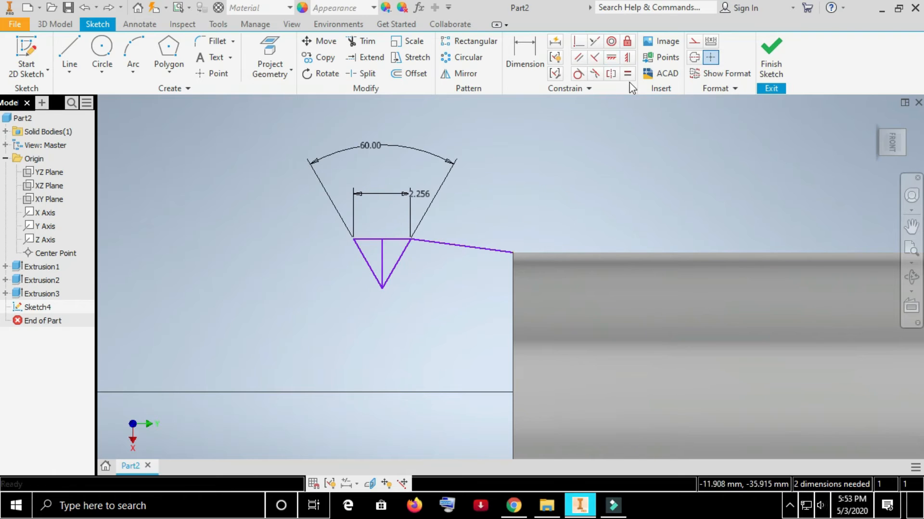
left_click(612, 58)
left_click(452, 245)
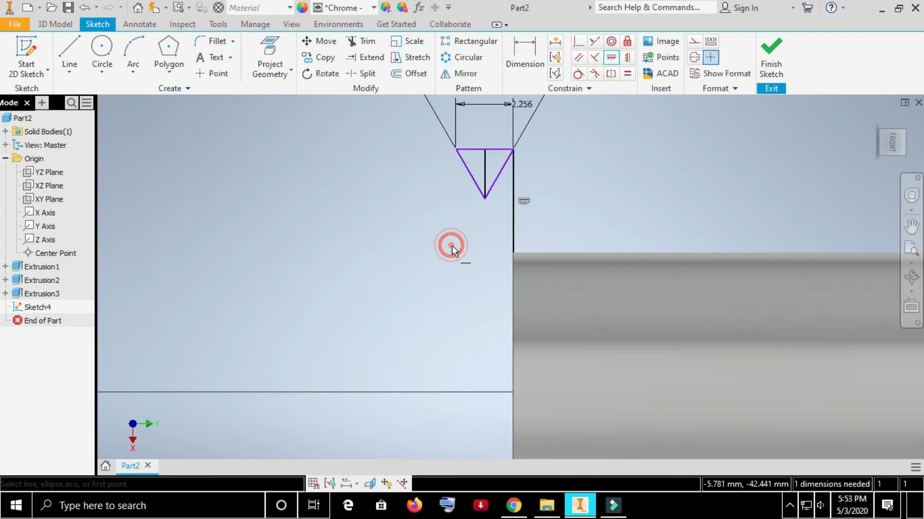
key("ctrl+z")
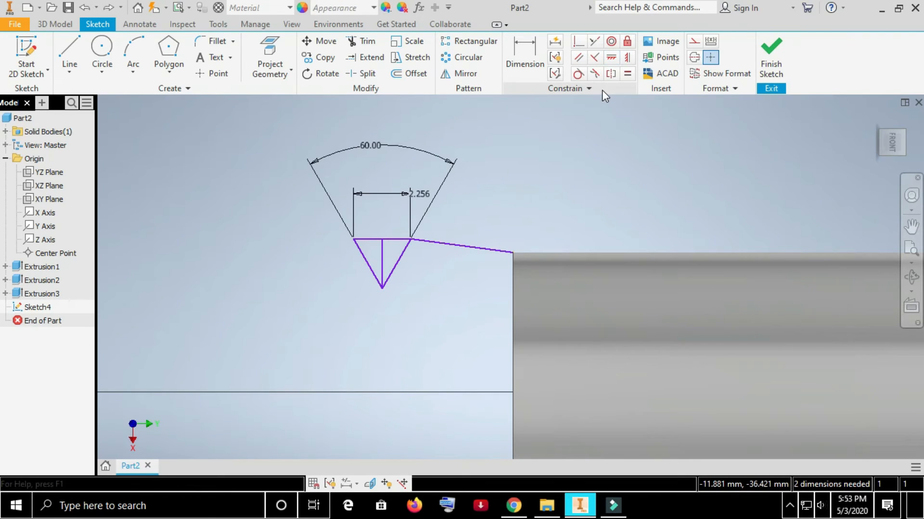
Apply a vertical constraint to the connecting line to align the triangle's base with the shank's outer edge
left_click(628, 57)
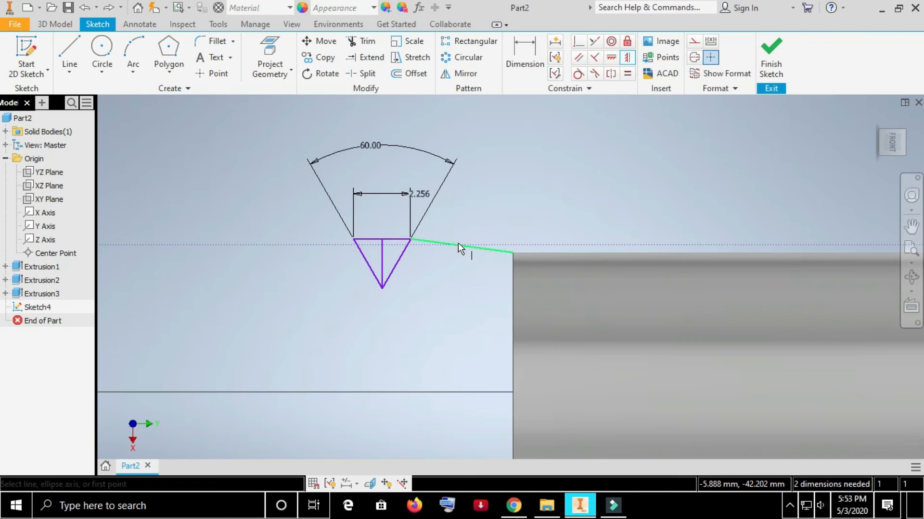
left_click(458, 244)
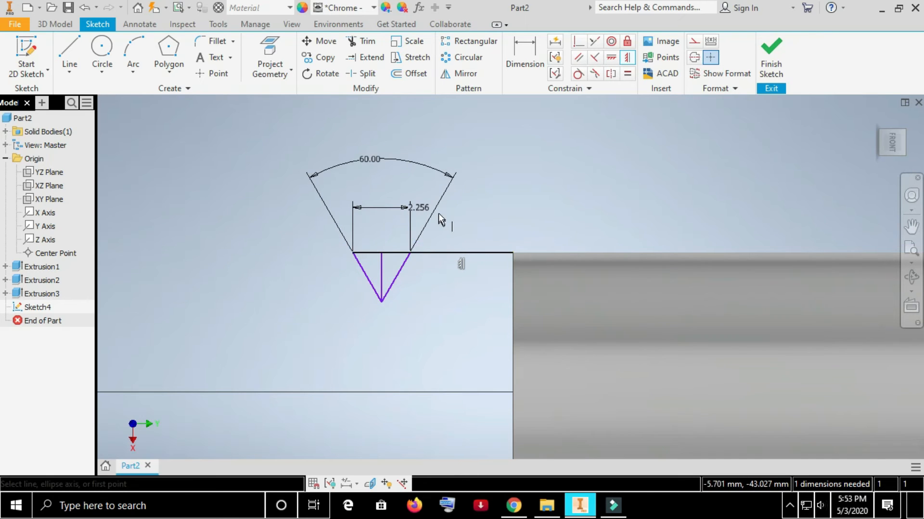
right_click(480, 199)
left_click(510, 199)
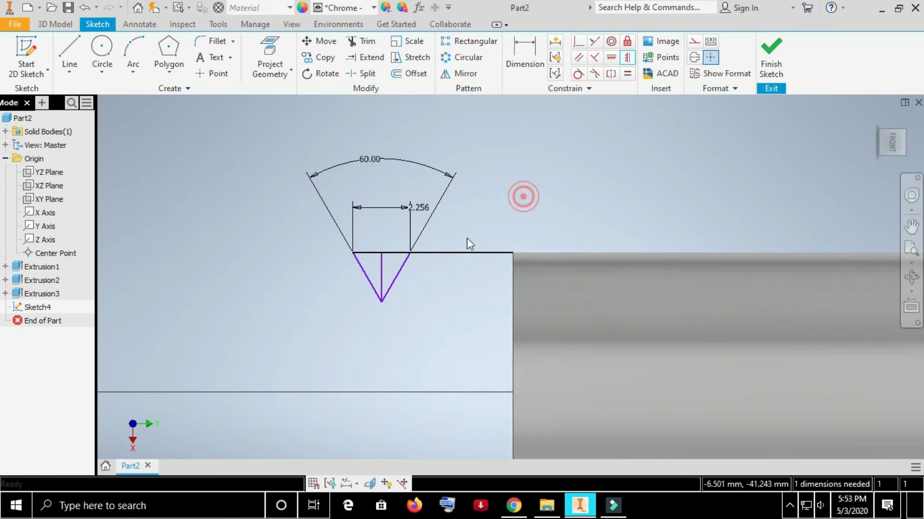
Dimension the connecting line between the triangle and the shank's end as 2 mm
left_click(525, 77)
left_click(453, 251)
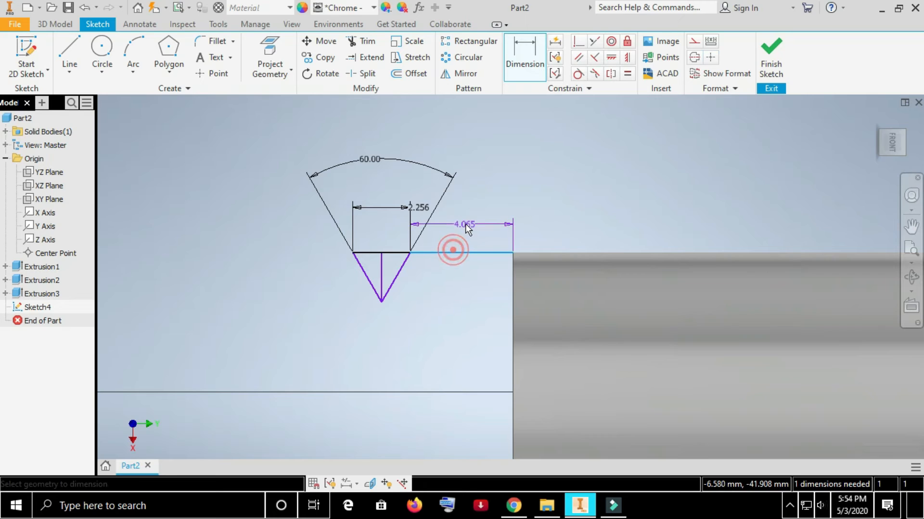
left_click(465, 225)
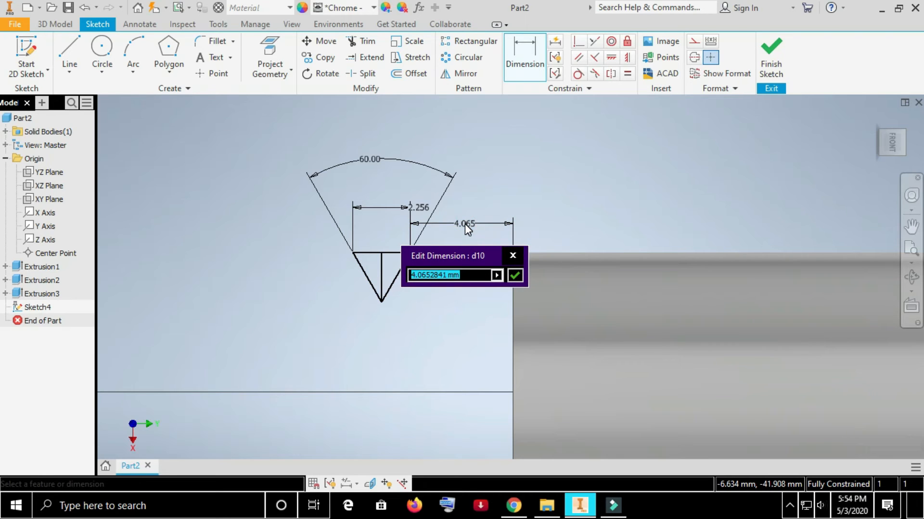
type("2")
key("Return")
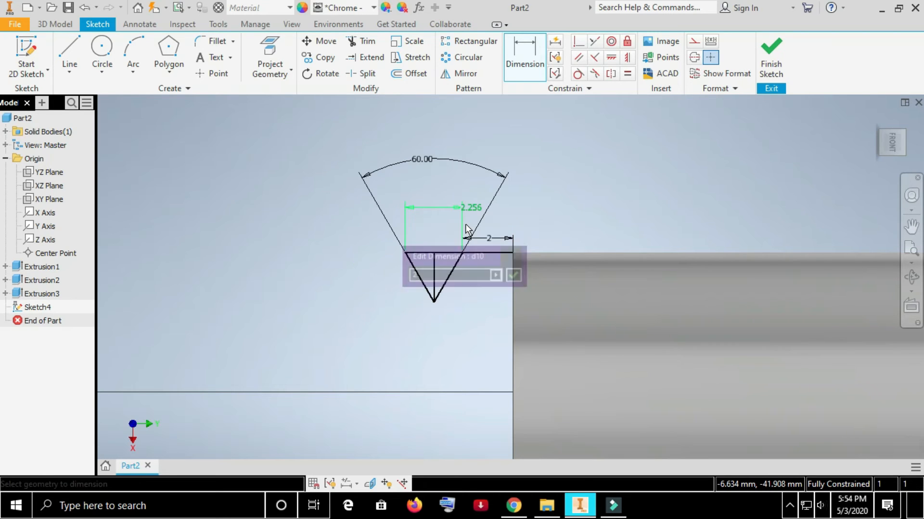
Set the length of the triangle's base to 1.7 mm
left_click(467, 208)
type("1")
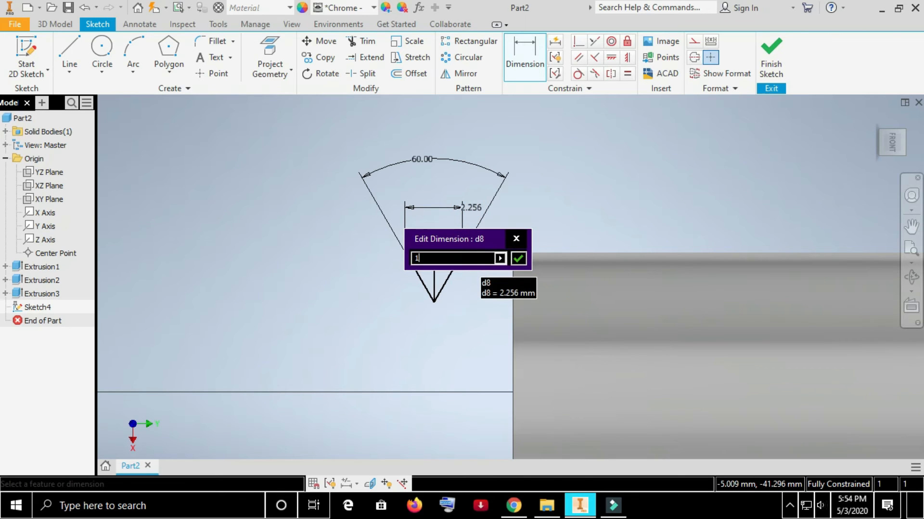
type(".7")
key("Return")
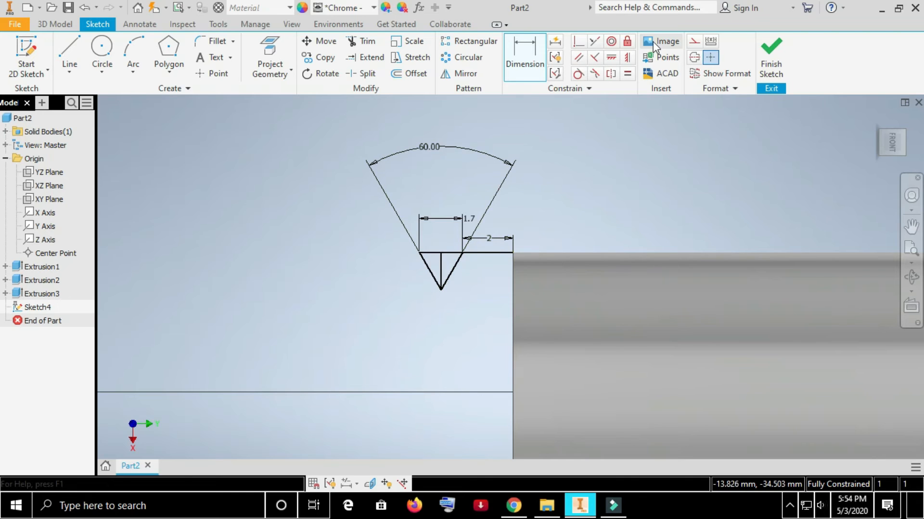
right_click(548, 174)
left_click(594, 174)
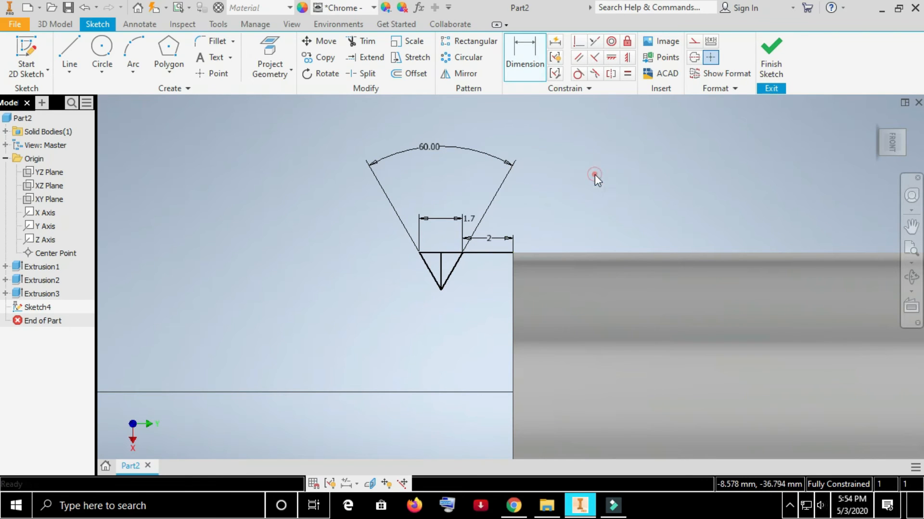
Convert the connecting line and the triangle's centre line to construction lines
left_click(488, 251)
left_click(695, 44)
left_click(439, 266)
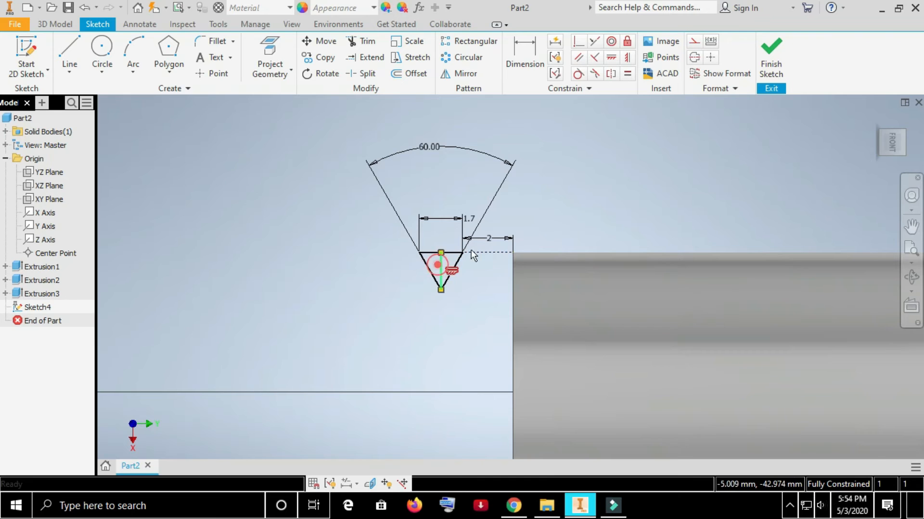
left_click(695, 43)
left_click(604, 192)
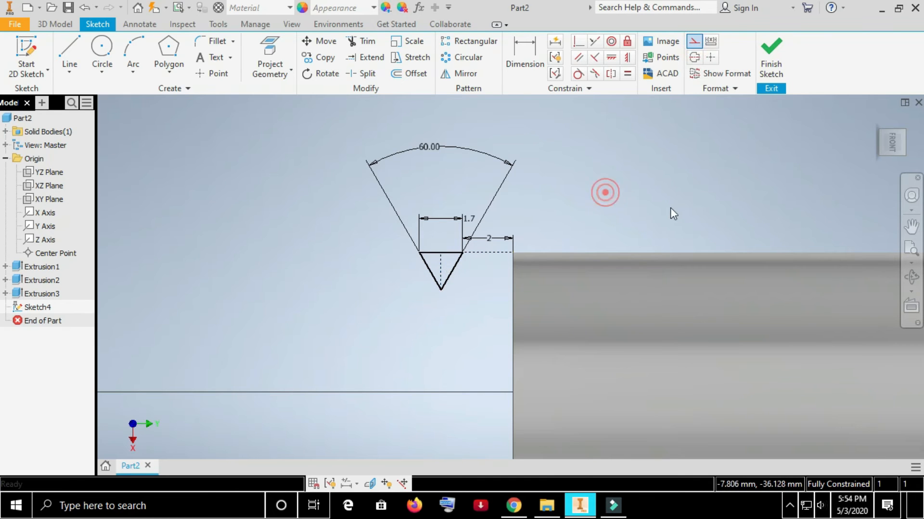
Round the triangle's apex with a 0.2 mm fillet between its two sloping sides
scroll(447, 266, "down", 2)
scroll(320, 233, "up", 2)
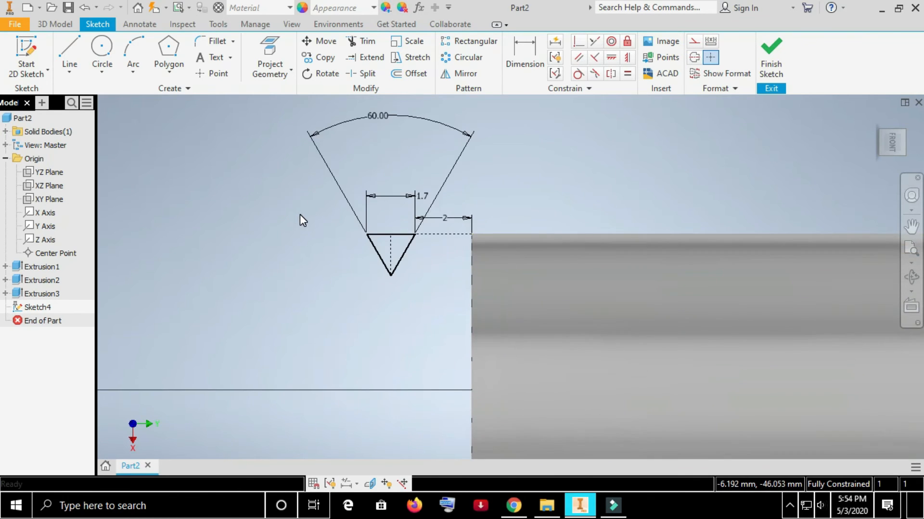
scroll(299, 214, "down", 4)
scroll(291, 230, "up", 6)
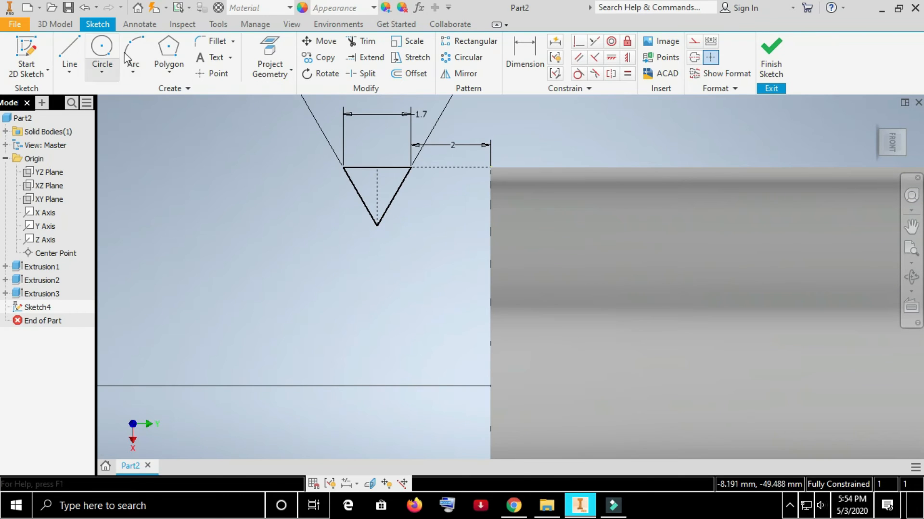
left_click(134, 73)
left_click(135, 73)
left_click(208, 42)
scroll(342, 225, "up", 2)
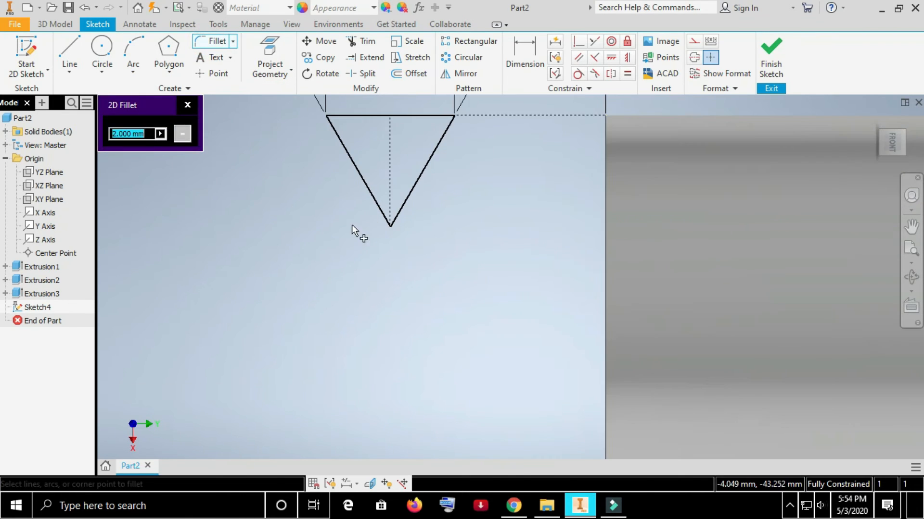
left_click(359, 181)
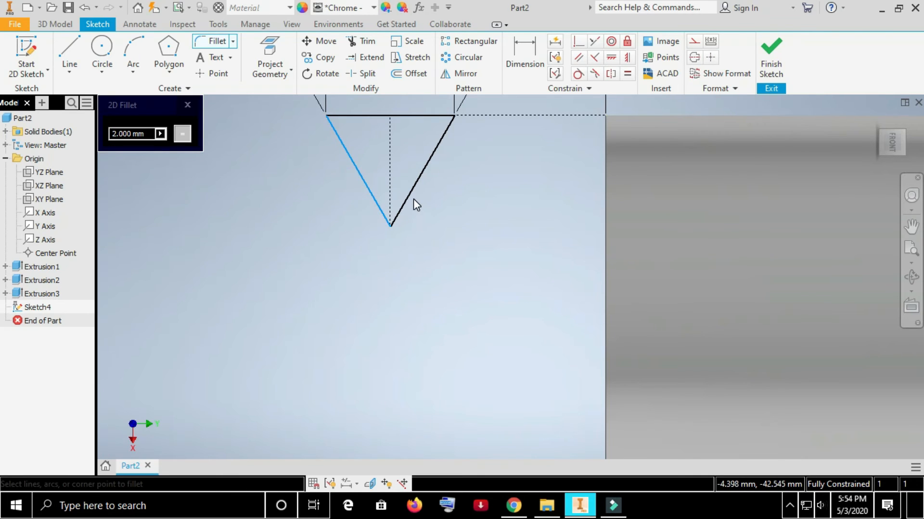
left_click(147, 133)
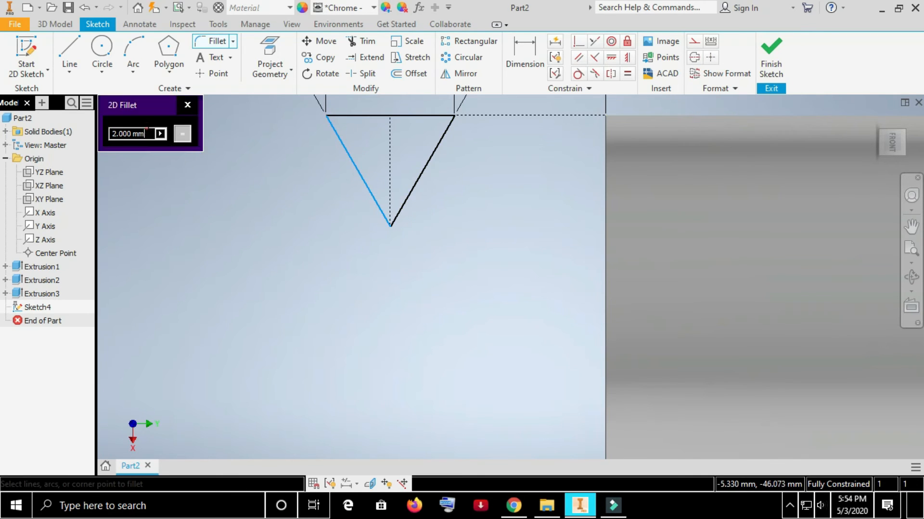
type(".2")
left_click(412, 186)
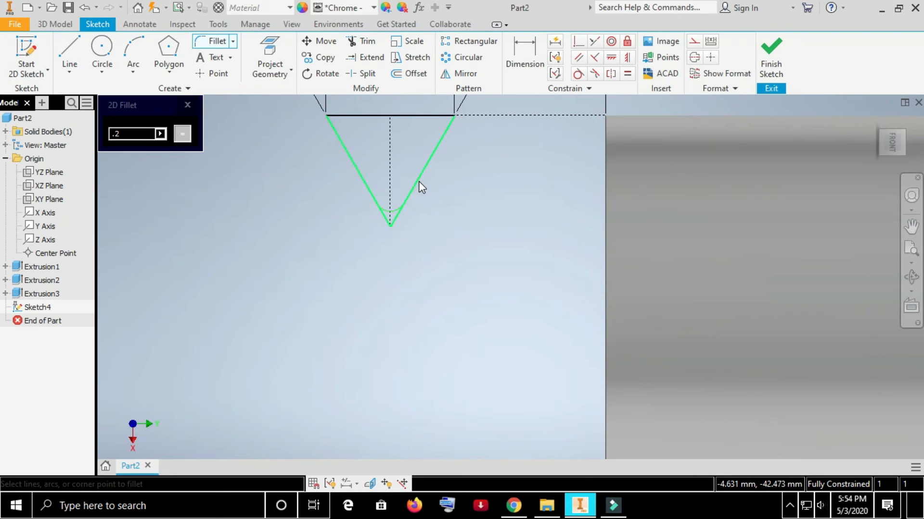
scroll(432, 250, "up", 3)
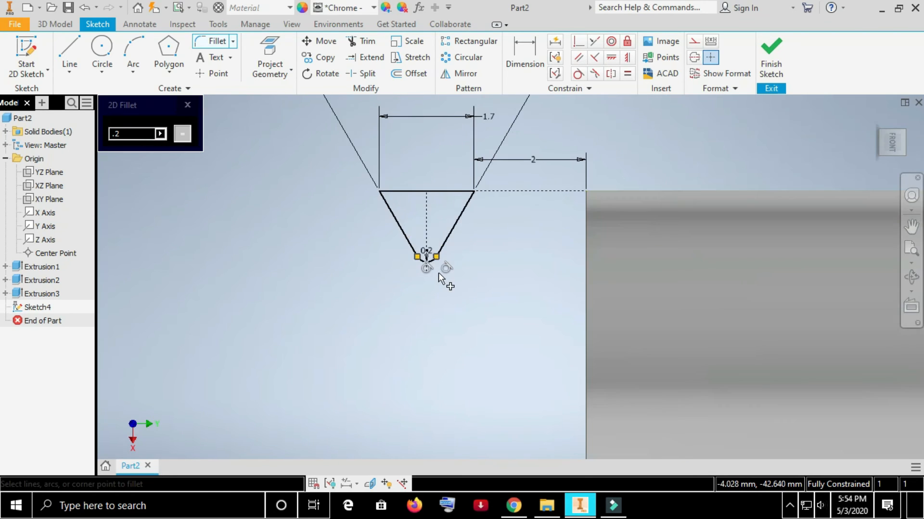
left_click(187, 104)
Start a Coil from the rounded triangular profile, with the Y axis as its rotation axis
scroll(434, 353, "down", 4)
mouse_move(467, 347)
middle_mouse_down()
mouse_move(449, 359)
mouse_move(439, 311)
middle_mouse_up()
scroll(449, 359, "up", 4)
scroll(351, 342, "down", 3)
mouse_move(350, 341)
middle_mouse_down()
mouse_move(332, 332)
mouse_move(327, 308)
middle_mouse_up()
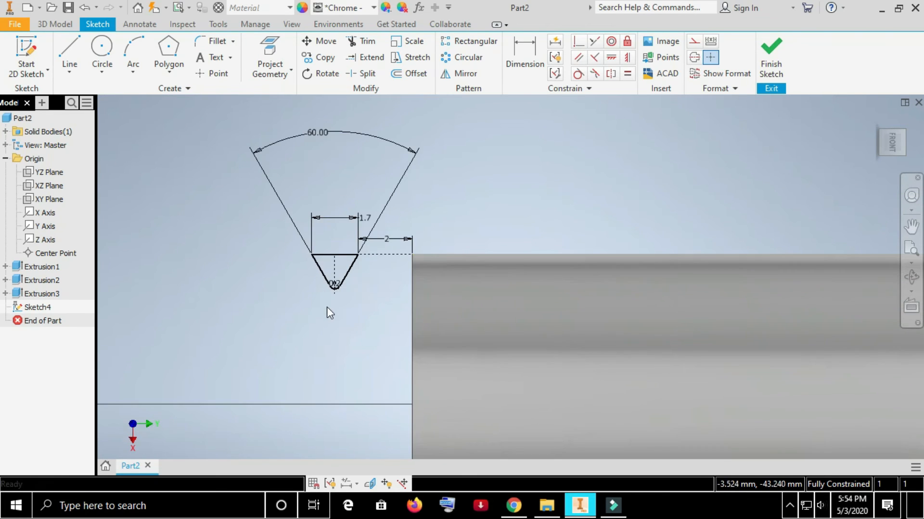
left_click(55, 24)
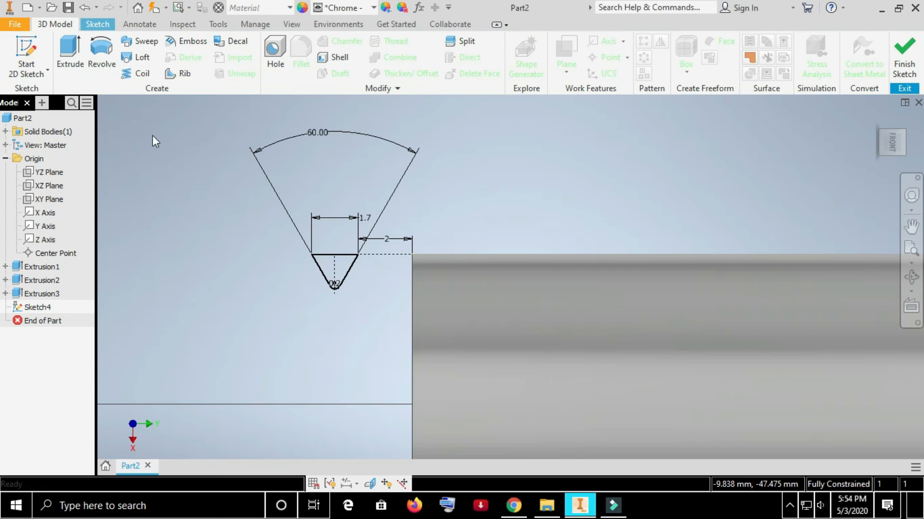
left_click(140, 73)
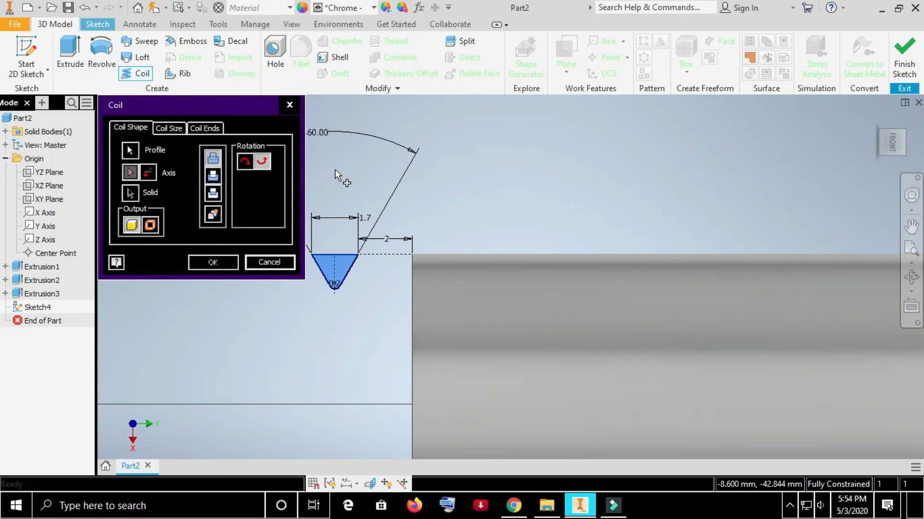
scroll(335, 169, "down", 3)
middle_click_drag(445, 140, 458, 247)
scroll(432, 200, "up", 2)
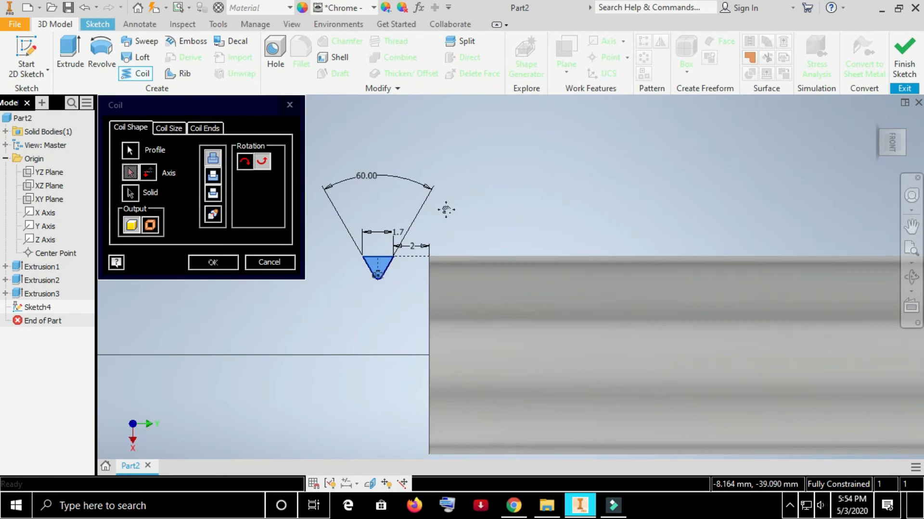
middle_click_drag(446, 209, 450, 192)
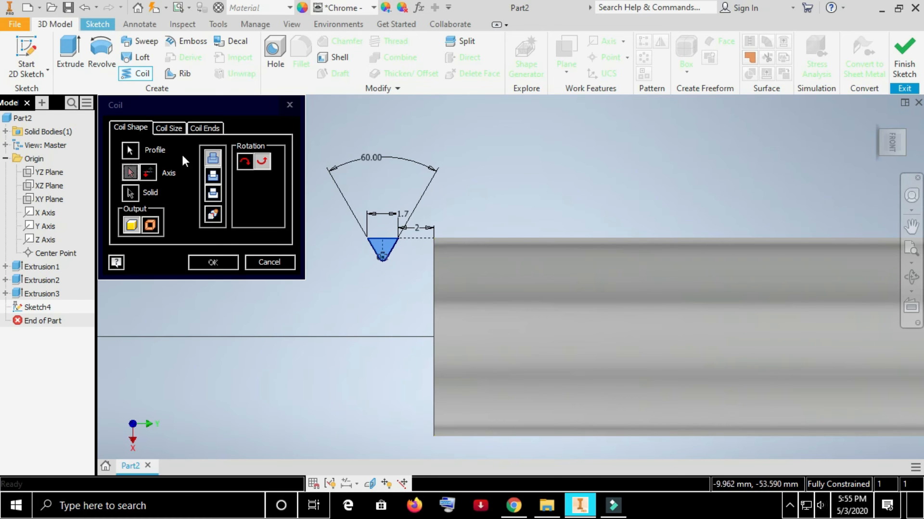
scroll(505, 282, "down", 2)
scroll(489, 302, "down", 2)
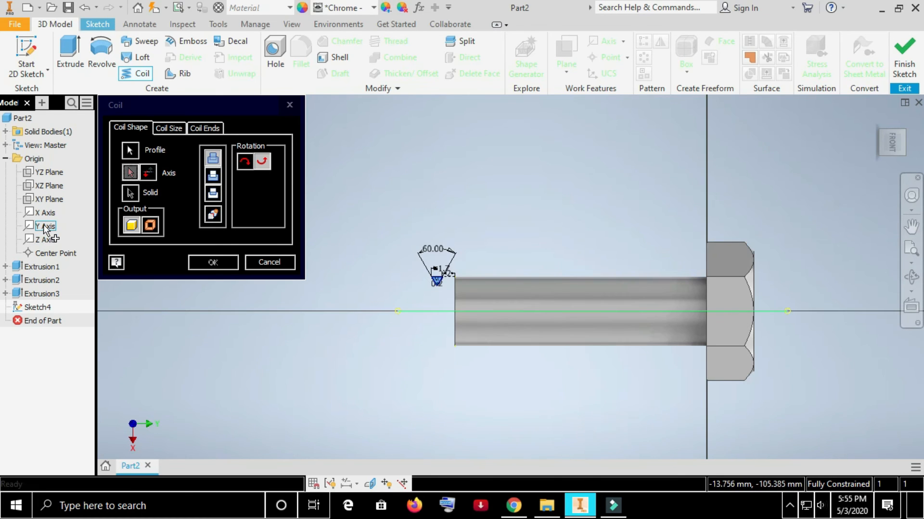
left_click(41, 228)
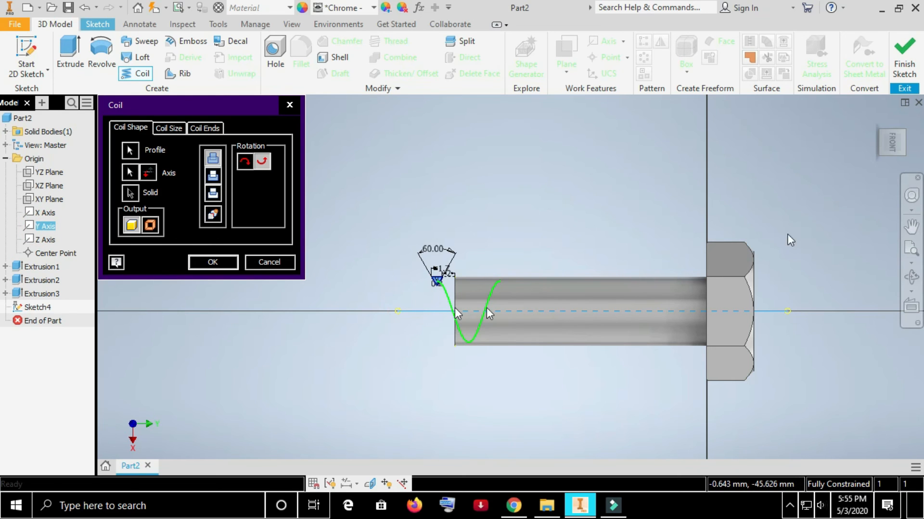
Set the coil's operation to Cut so that the profile is removed from the bolt's shank
left_click(876, 120)
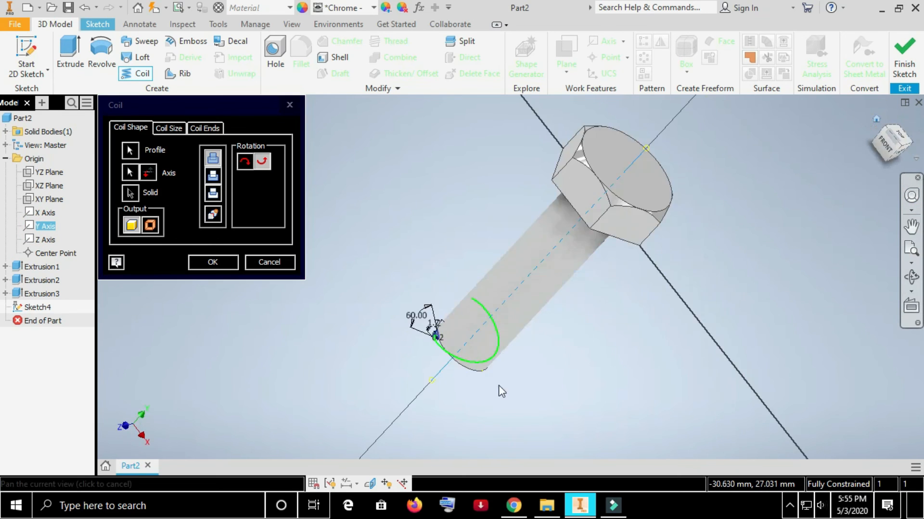
middle_click_drag(471, 390, 416, 439)
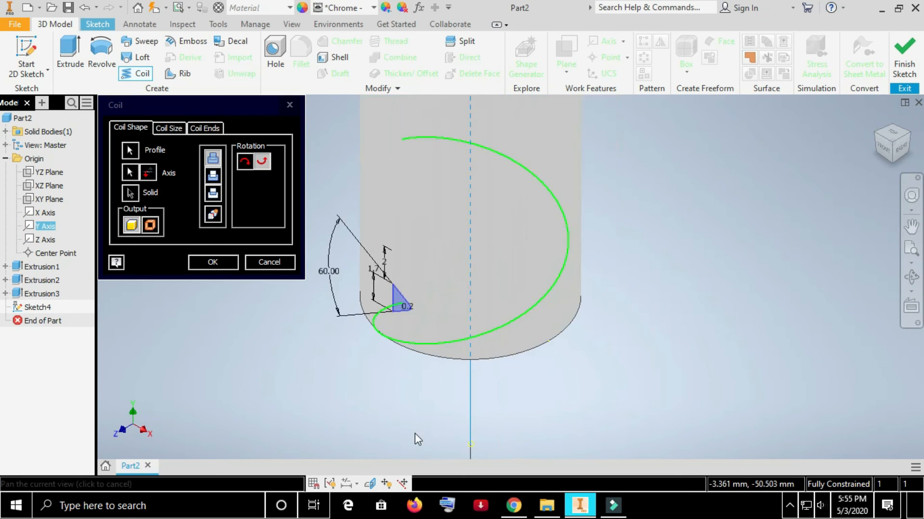
scroll(512, 399, "up", 1)
scroll(371, 322, "up", 3)
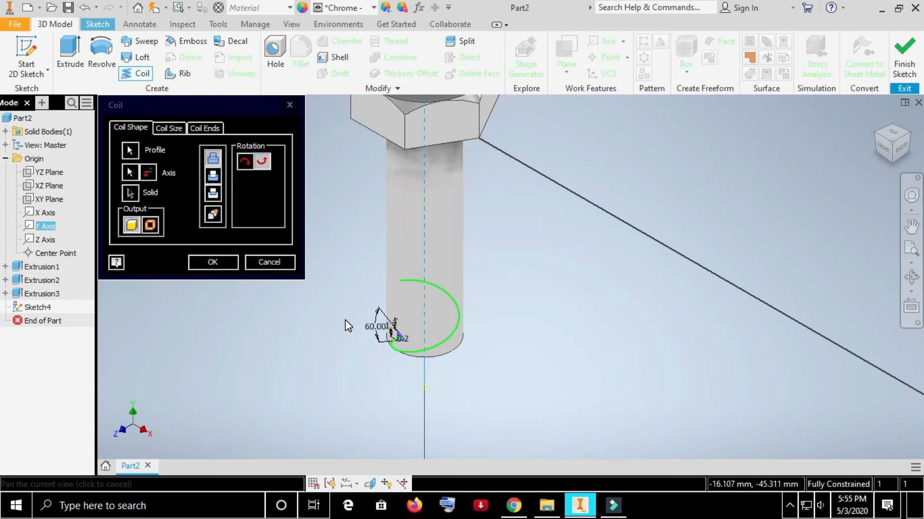
scroll(312, 299, "down", 3)
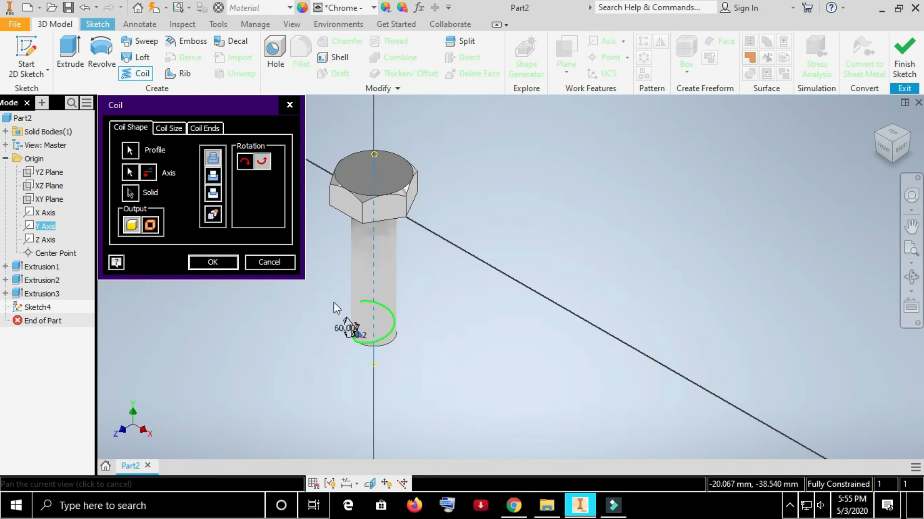
scroll(347, 301, "up", 3)
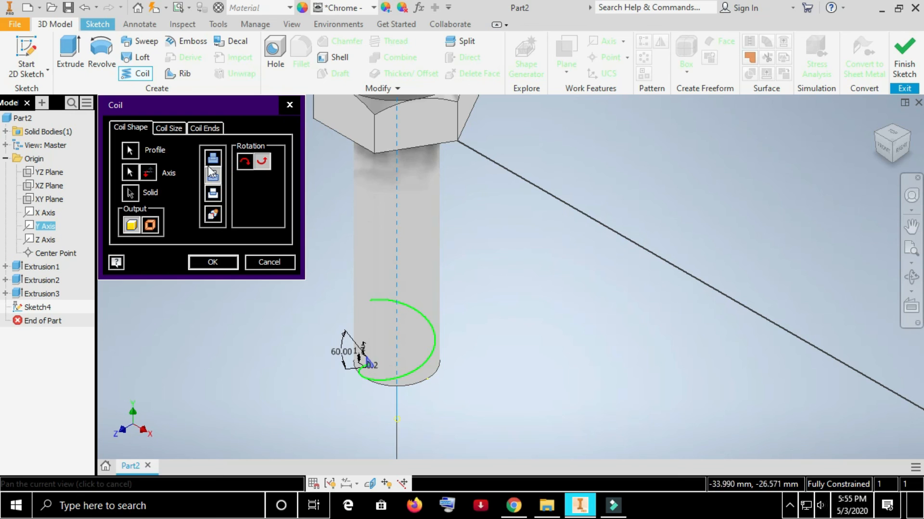
Define the coil by Pitch and Height with a 1.7 mm pitch and 40 mm height, and create the thread
left_click(176, 129)
left_click(205, 128)
left_click(168, 127)
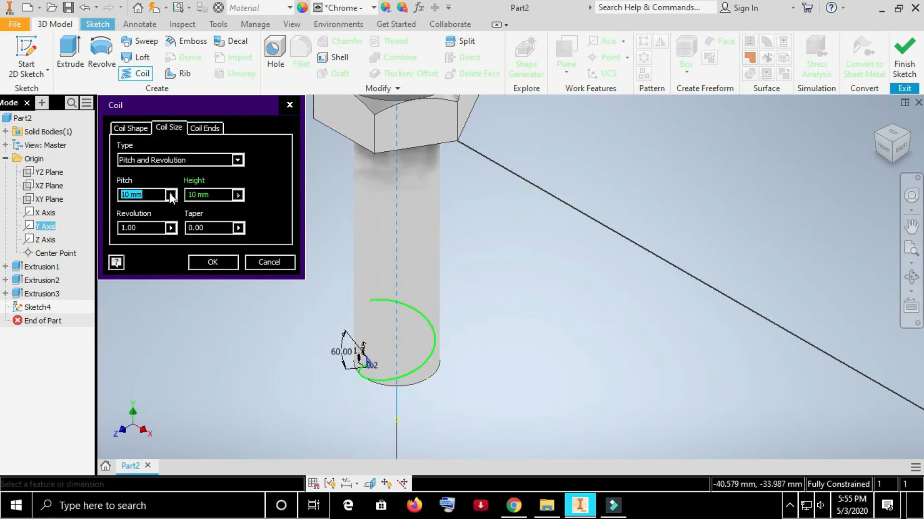
left_click(187, 158)
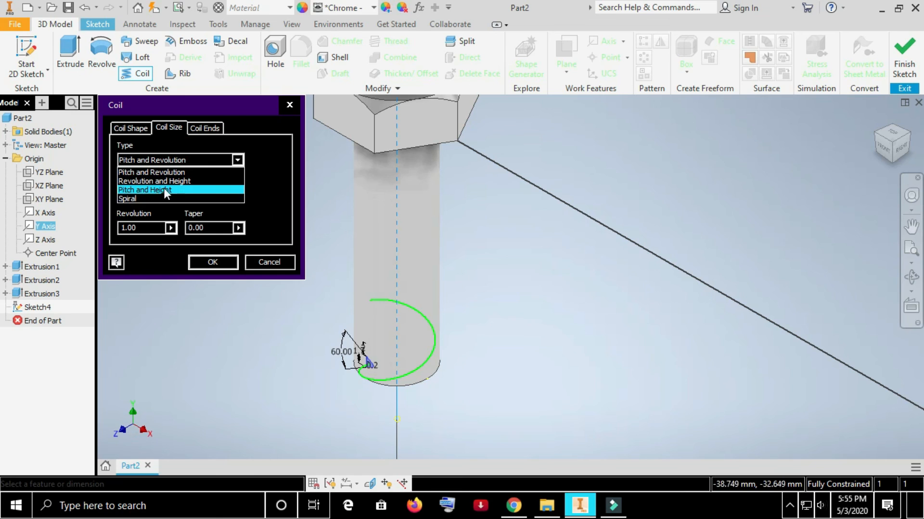
left_click(139, 189)
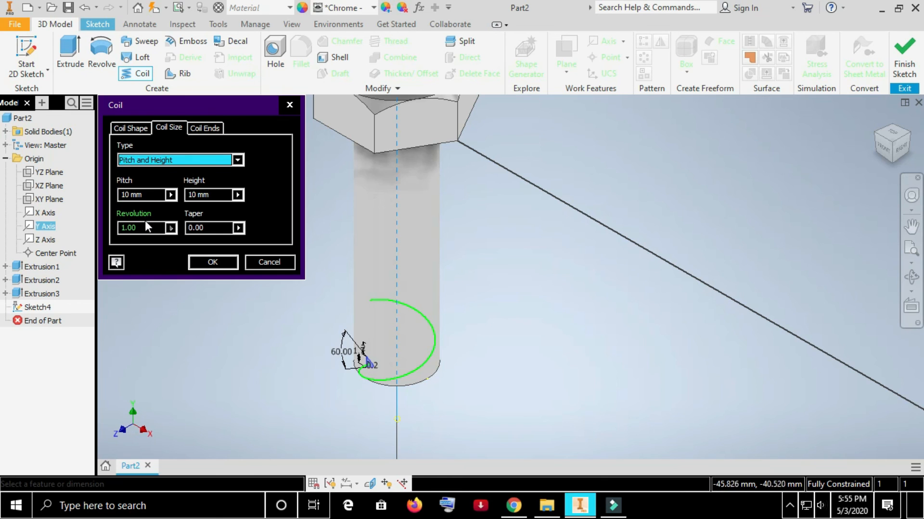
left_click(152, 195)
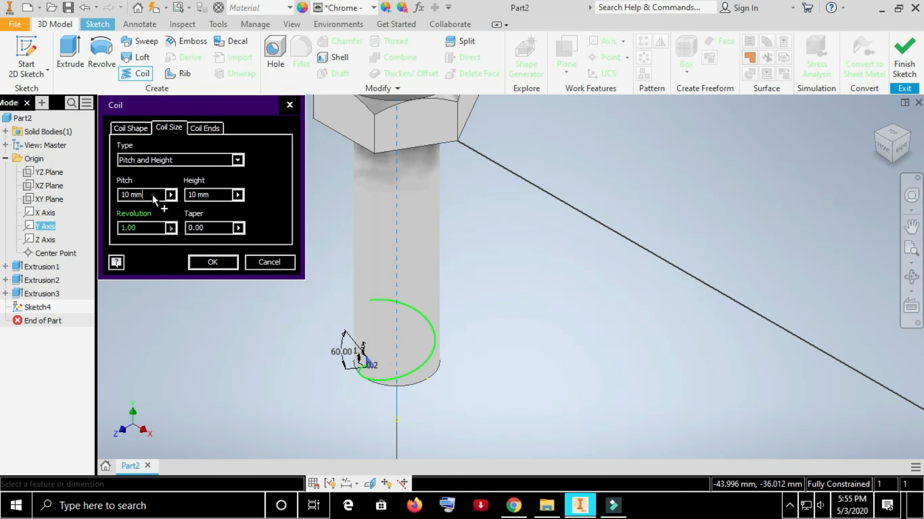
type("1")
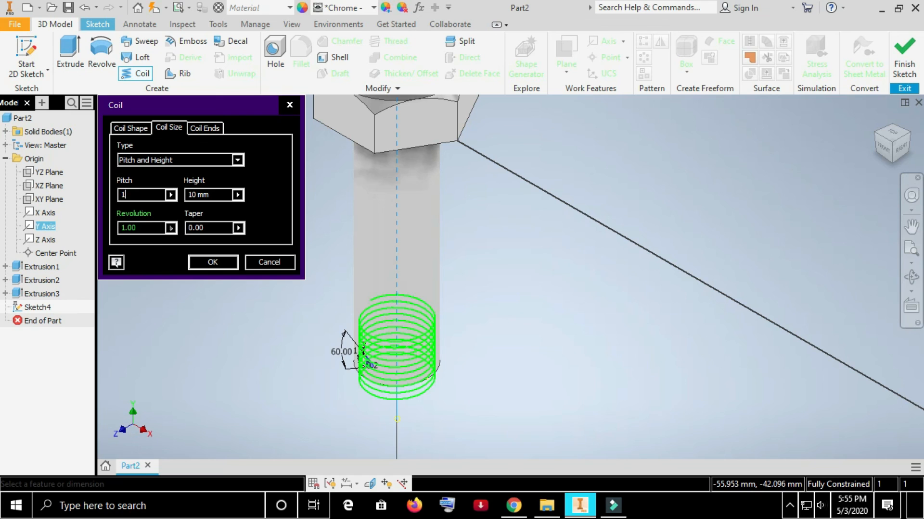
type(".7")
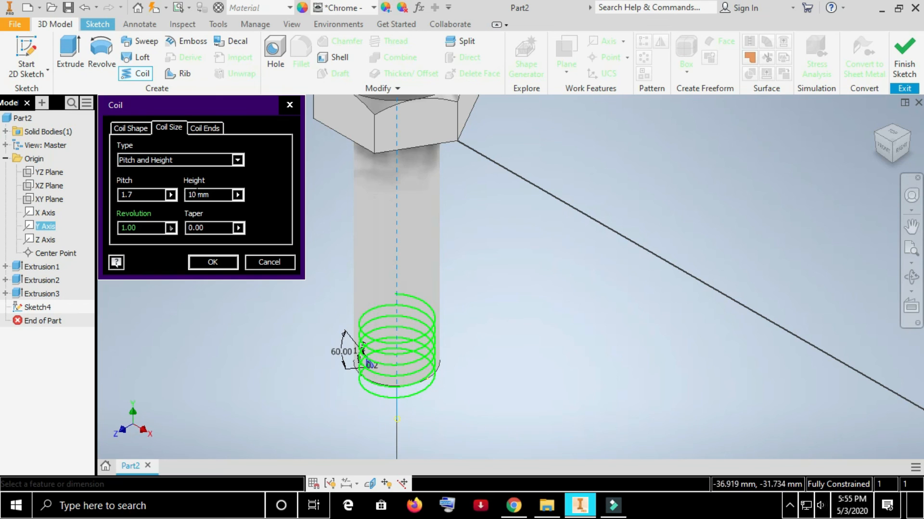
left_click(218, 194)
type("40")
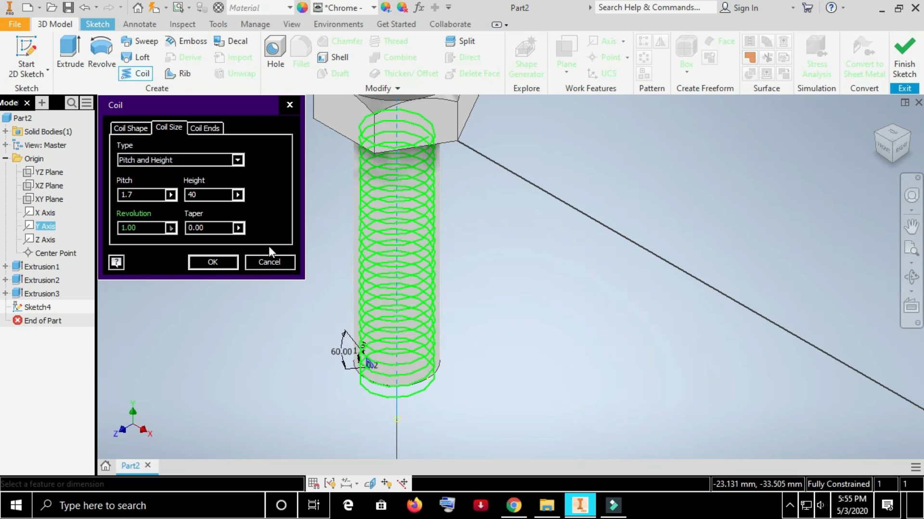
left_click(216, 262)
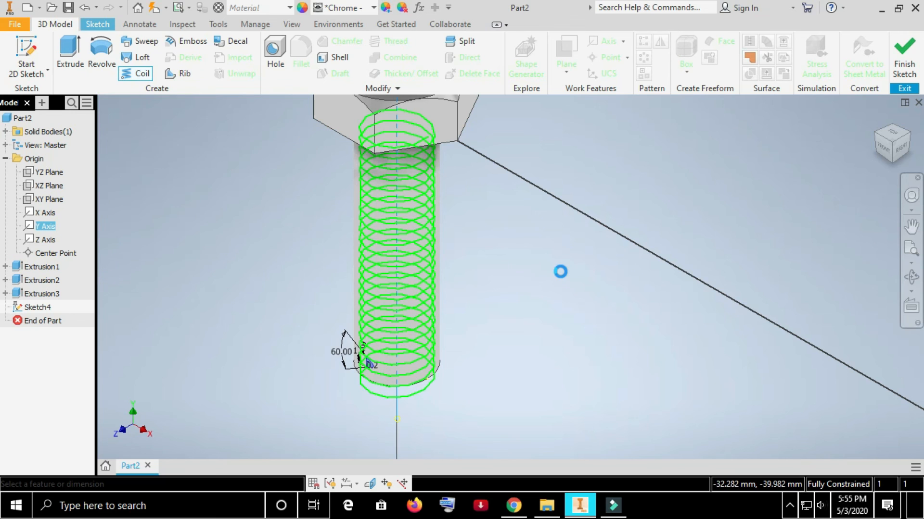
Examine the thread along the shank and beneath the head from several viewing angles
left_click(910, 277)
scroll(642, 308, "down", 3)
right_click(569, 249)
left_click(619, 248)
left_click(878, 119)
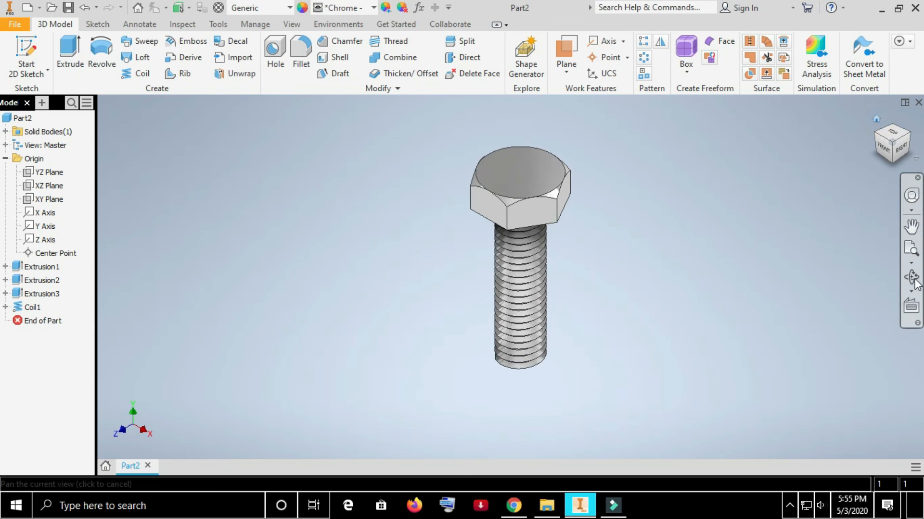
left_click(911, 277)
left_click_drag(560, 304, 431, 255)
left_click_drag(501, 324, 427, 319)
mouse_move(521, 324)
left_mouse_down()
mouse_move(559, 315)
mouse_move(505, 324)
left_mouse_up()
left_click_drag(526, 288, 535, 286)
right_click(536, 286)
left_click(515, 313)
scroll(517, 339, "down", 3)
scroll(577, 346, "up", 3)
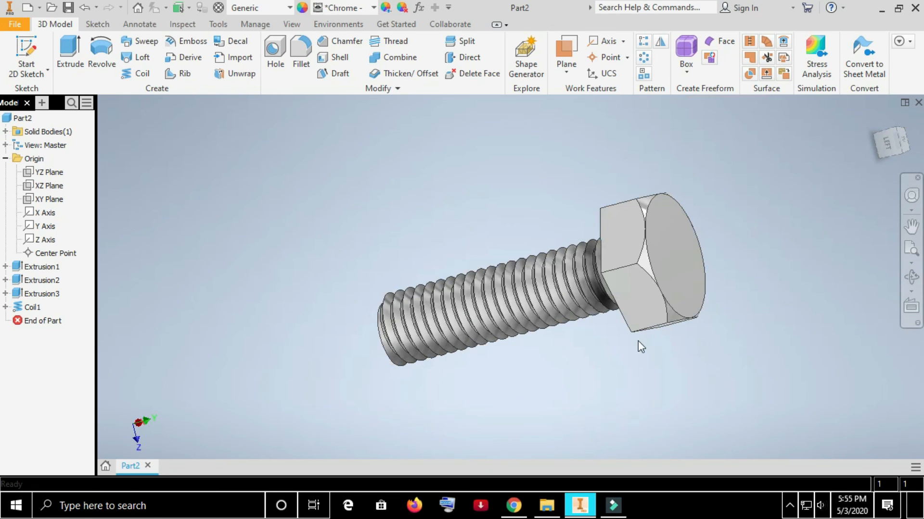
left_click(911, 277)
left_click_drag(501, 278, 521, 278)
right_click(521, 277)
left_click(561, 276)
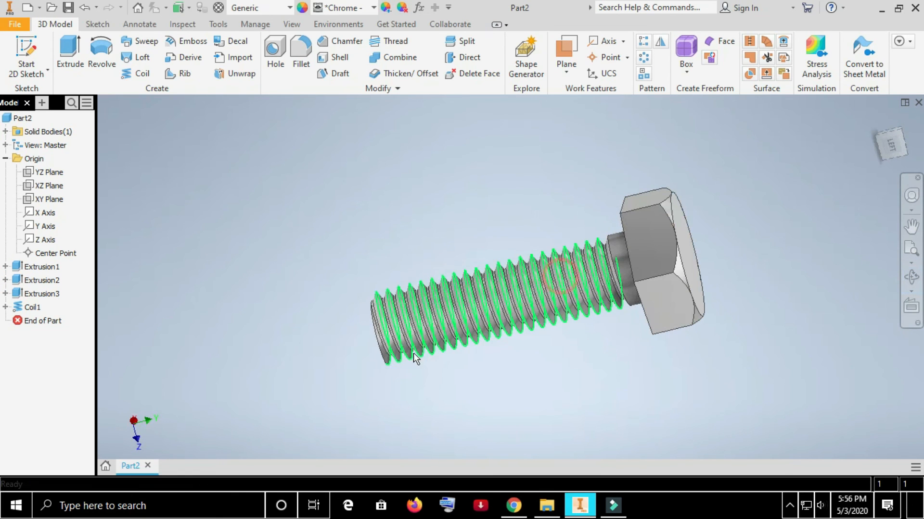
Reopen the shank's extrusion settings to check its distance, and accept them
double_click(46, 294)
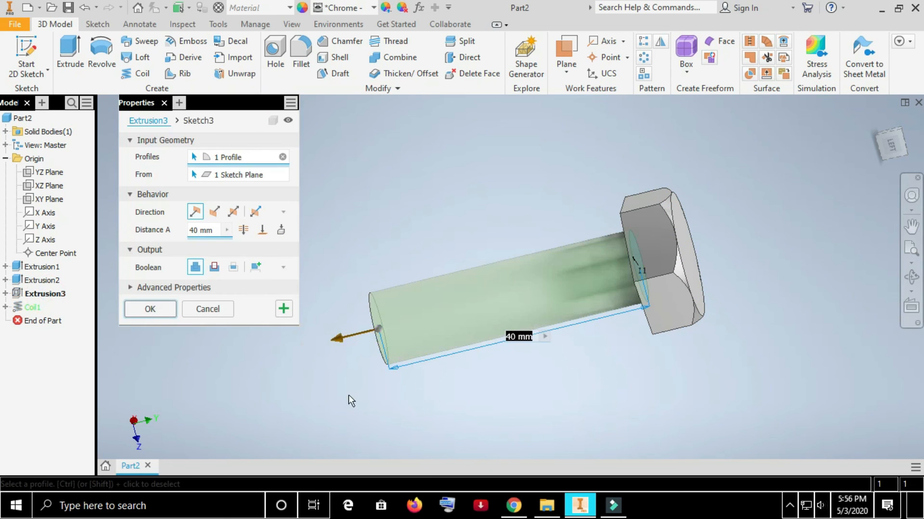
left_click(153, 310)
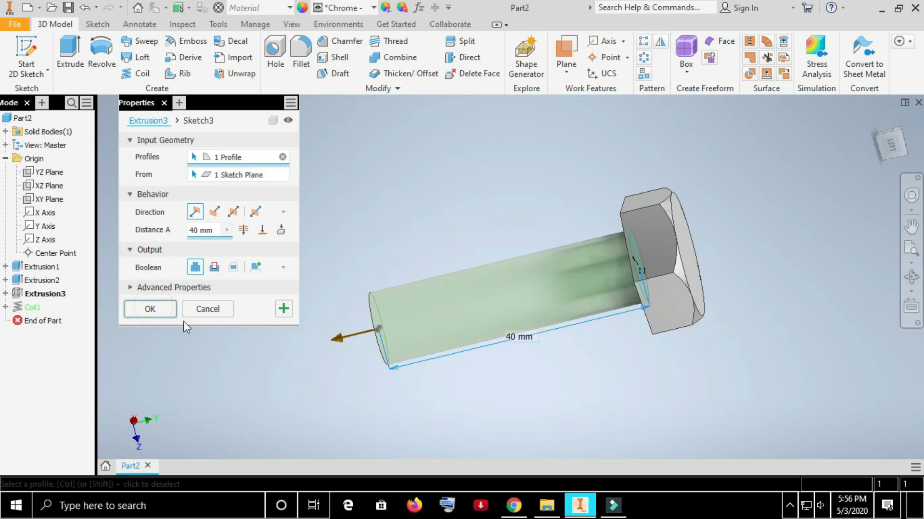